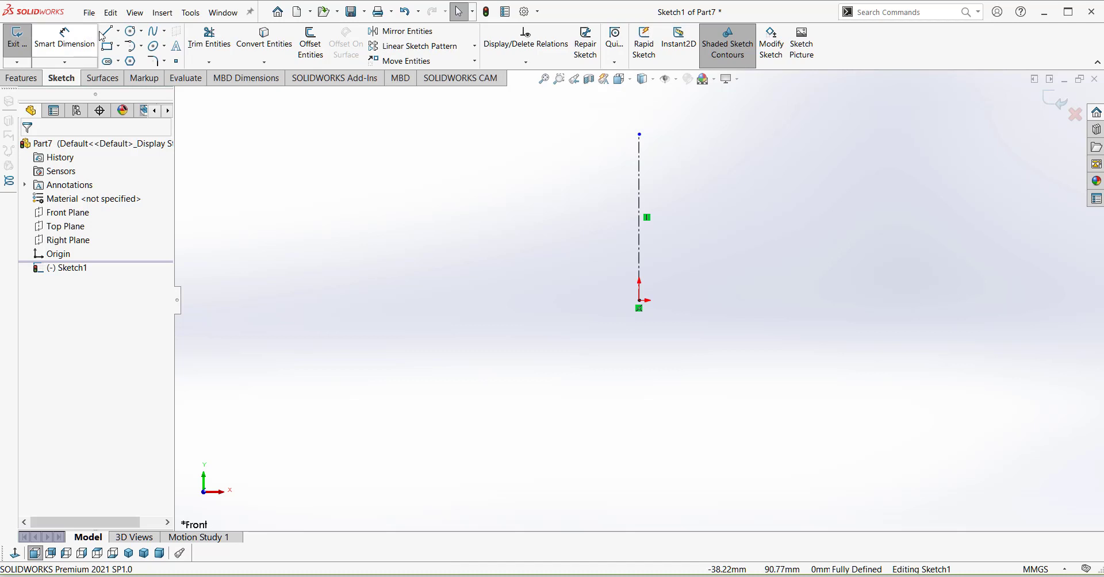
- Sketch a horizontal base line from the origin, extending to the positive X side of the vertical centerline
left_click(107, 31)
left_click(639, 300)
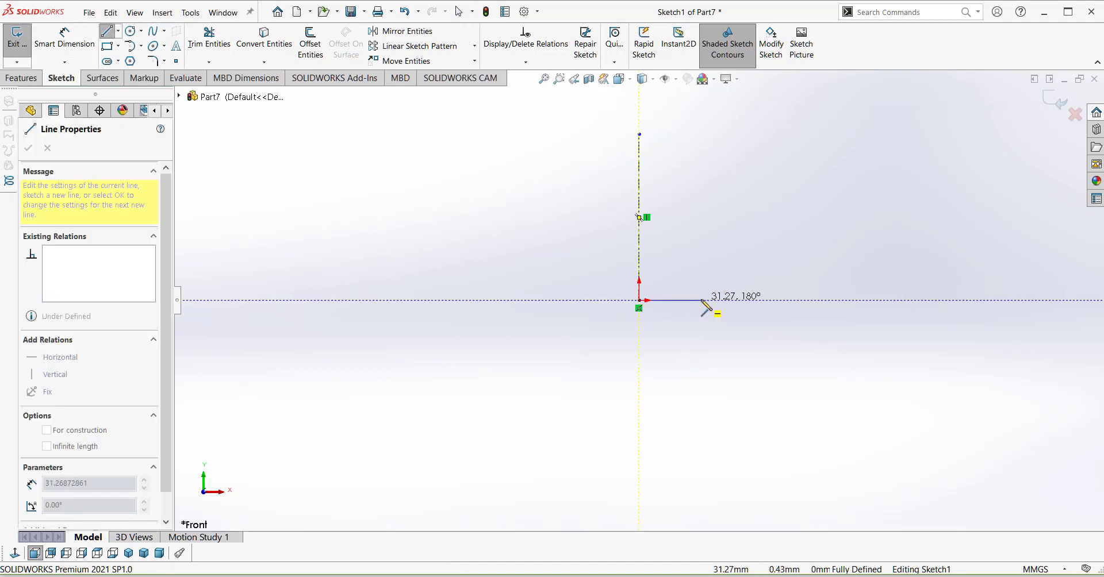
left_click(715, 300)
key("Escape")
- Sketch a five-point spline from the base line's outer end, bulging outward, narrowing into a neck and flaring out at the rim
left_click(153, 31)
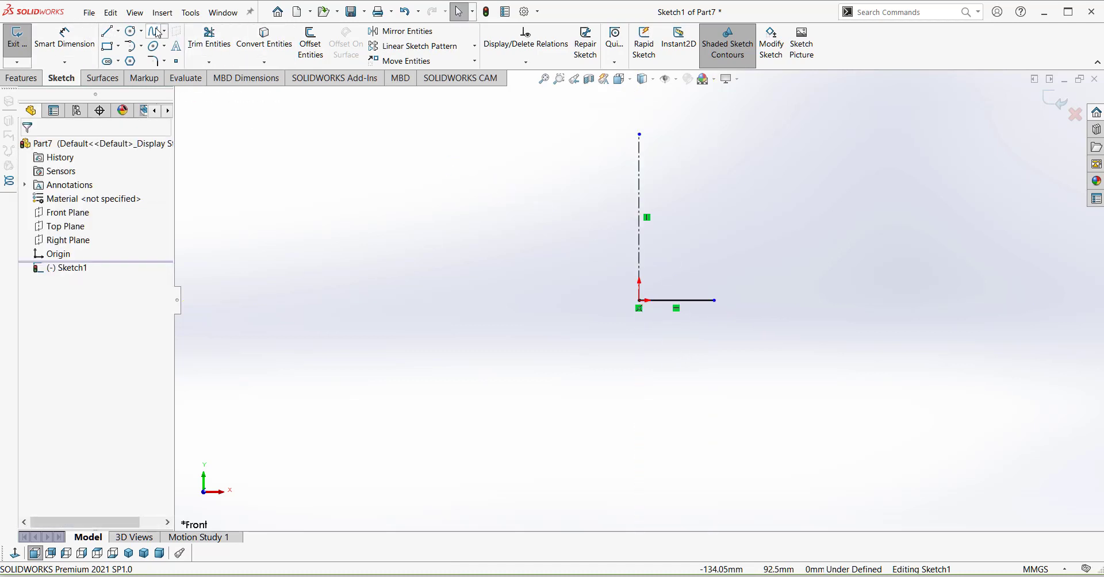
scroll(734, 313, "down", 2)
left_click(705, 299)
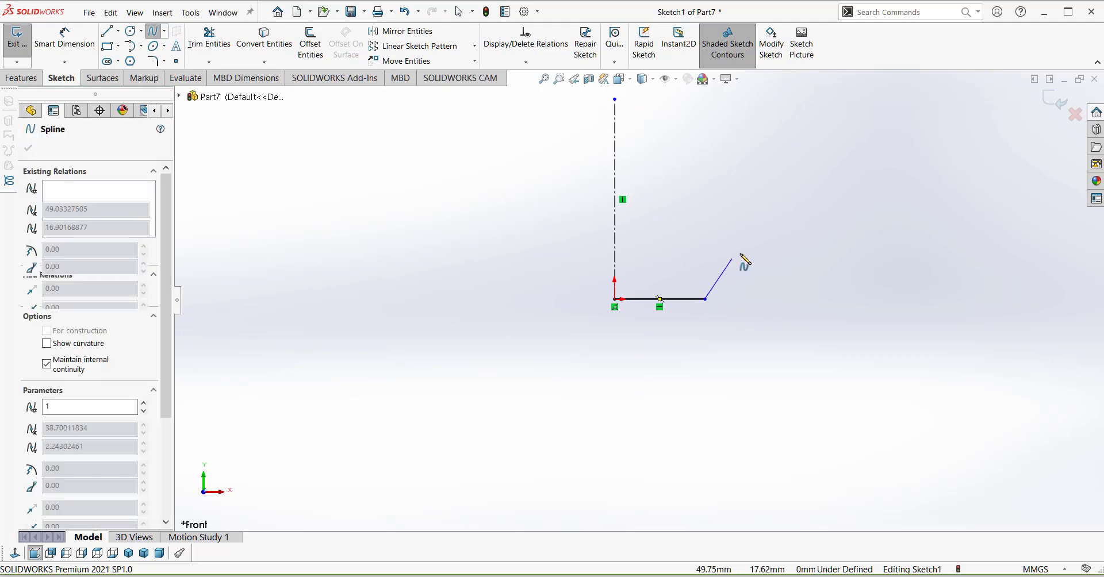
left_click(748, 252)
left_click(748, 192)
left_click(669, 129)
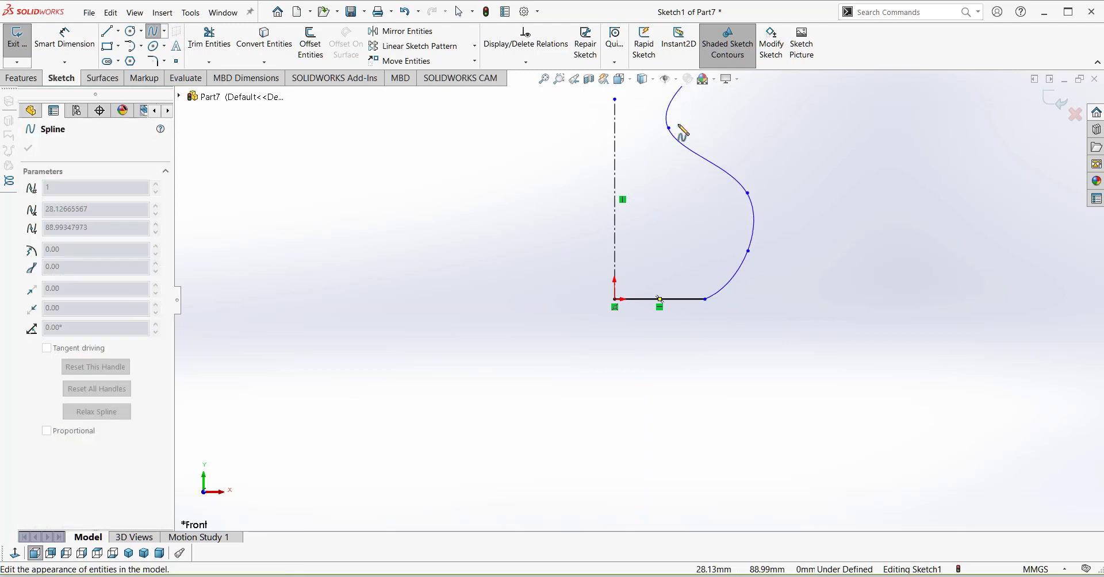
scroll(691, 115, "down", 1)
scroll(698, 111, "up", 1)
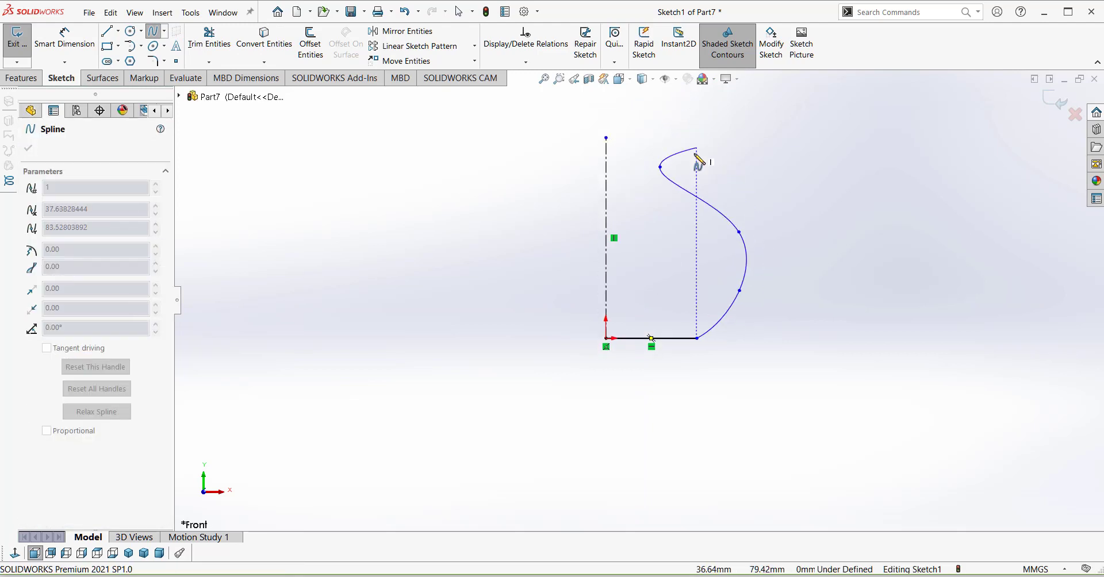
double_click(680, 117)
- Close the vase profile with a horizontal line about 30 mm long to the axis and a vertical line about 92 mm down to the origin
key("l")
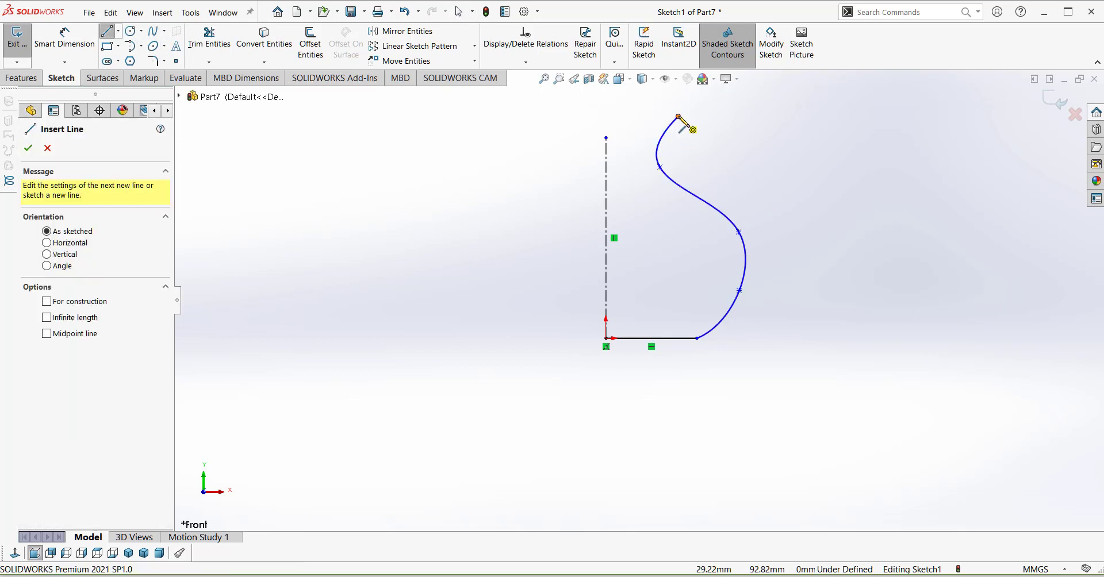
left_click(679, 117)
left_click(606, 117)
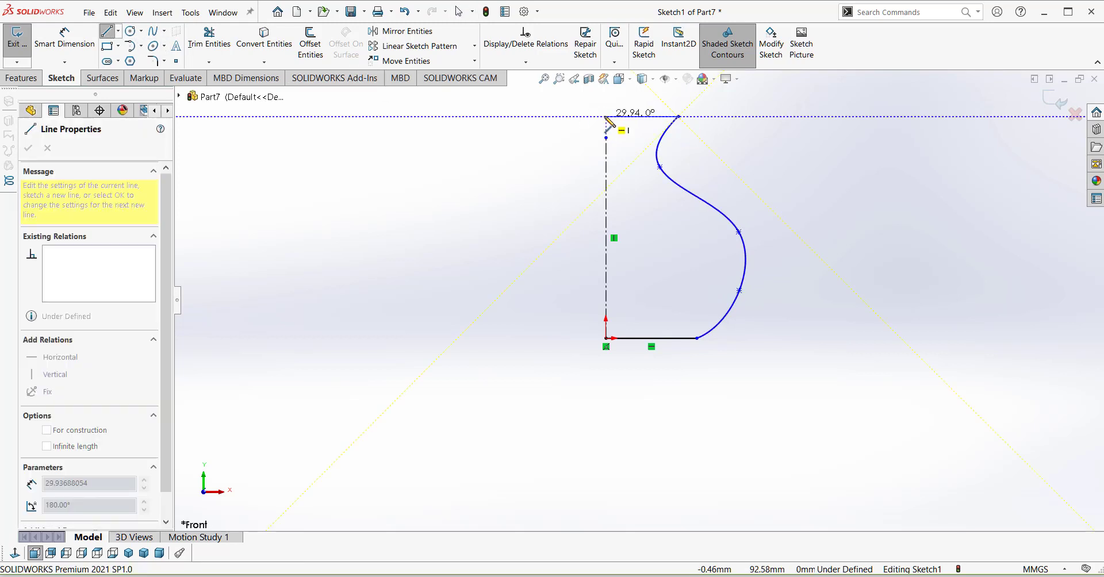
left_click(606, 338)
- Revolve the closed profile 360 degrees about its vertical axis line to form a solid vase
left_click(21, 77)
left_click(65, 46)
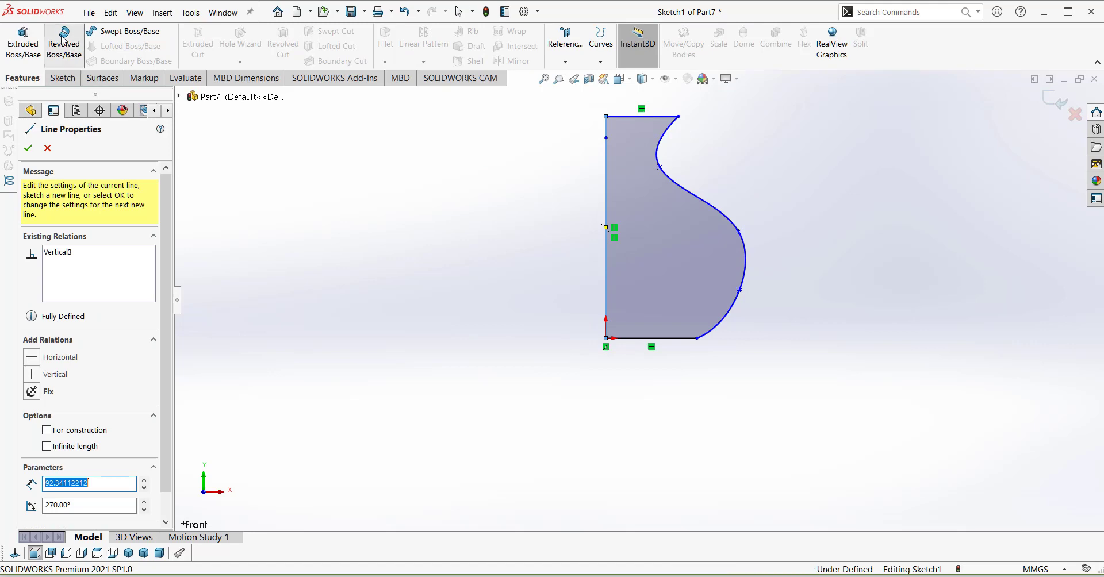
left_click(27, 148)
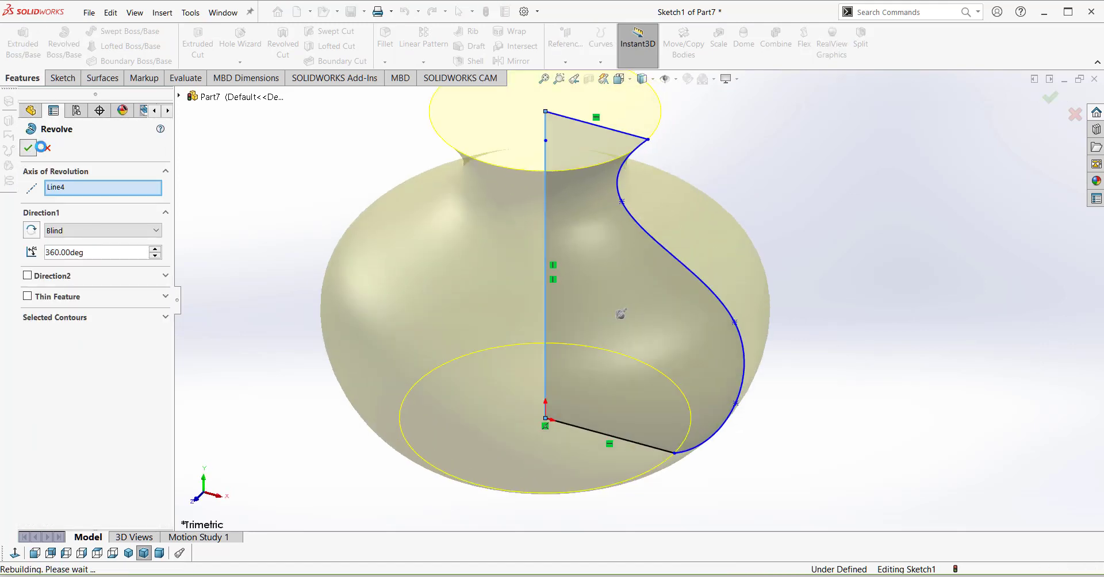
left_click(298, 141)
scroll(297, 141, "up", 2)
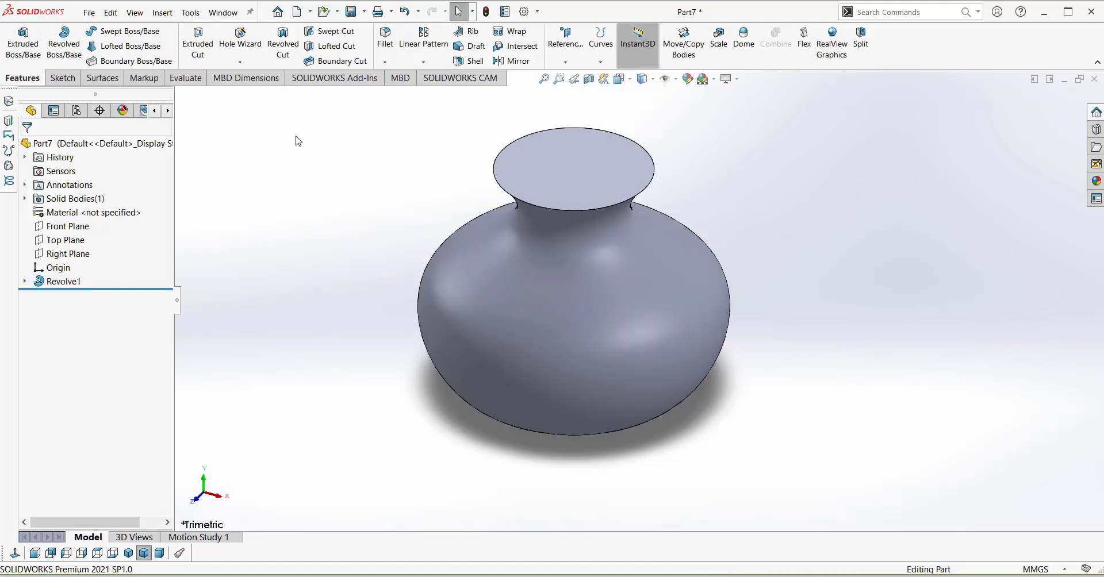
- Fillet the vase's upper rim edge with a 2 mm radius
left_click(386, 45)
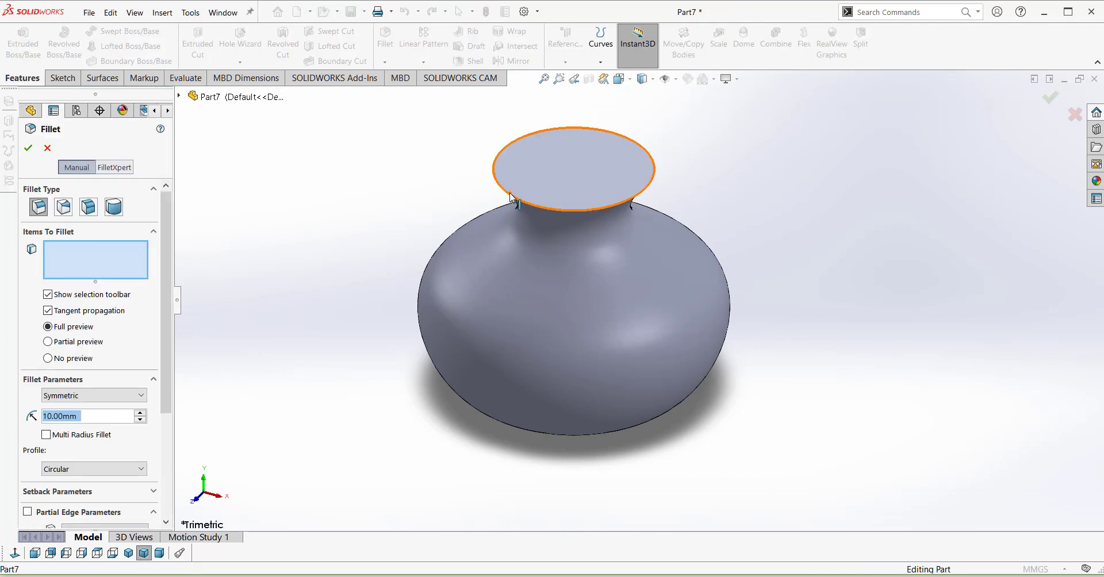
left_click(511, 191)
type("2")
key("Return")
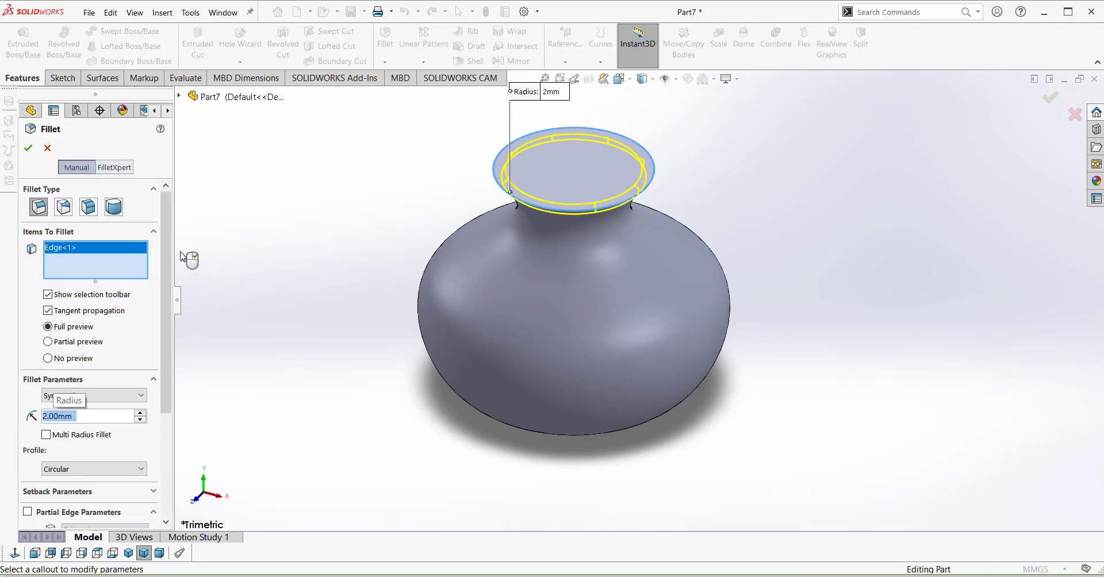
left_click(27, 148)
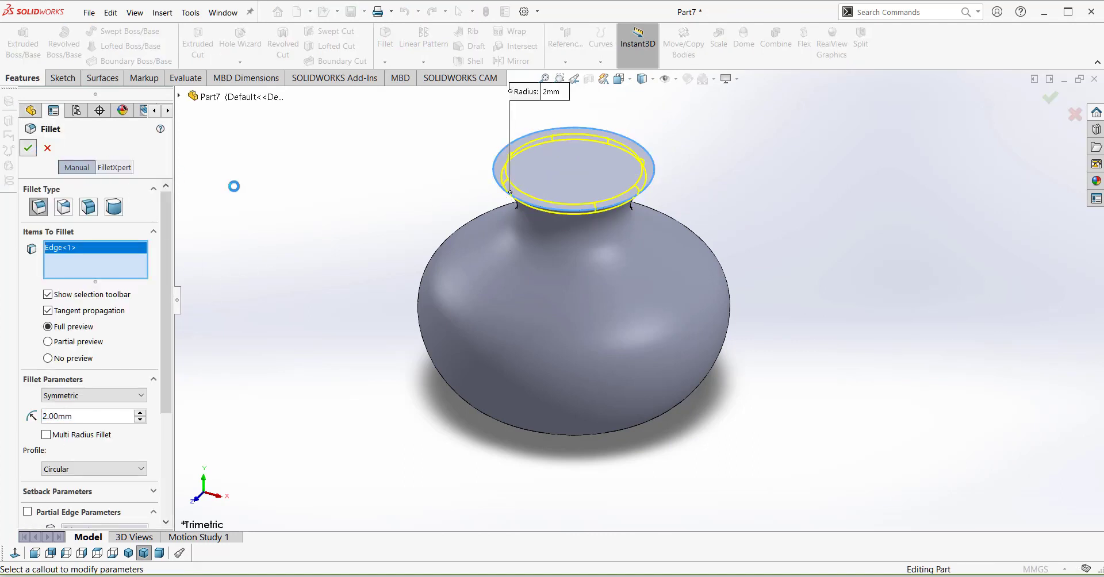
- Shell the vase to a 4 mm wall thickness, removing the flat face at the mouth
left_click(590, 166)
left_click(470, 60)
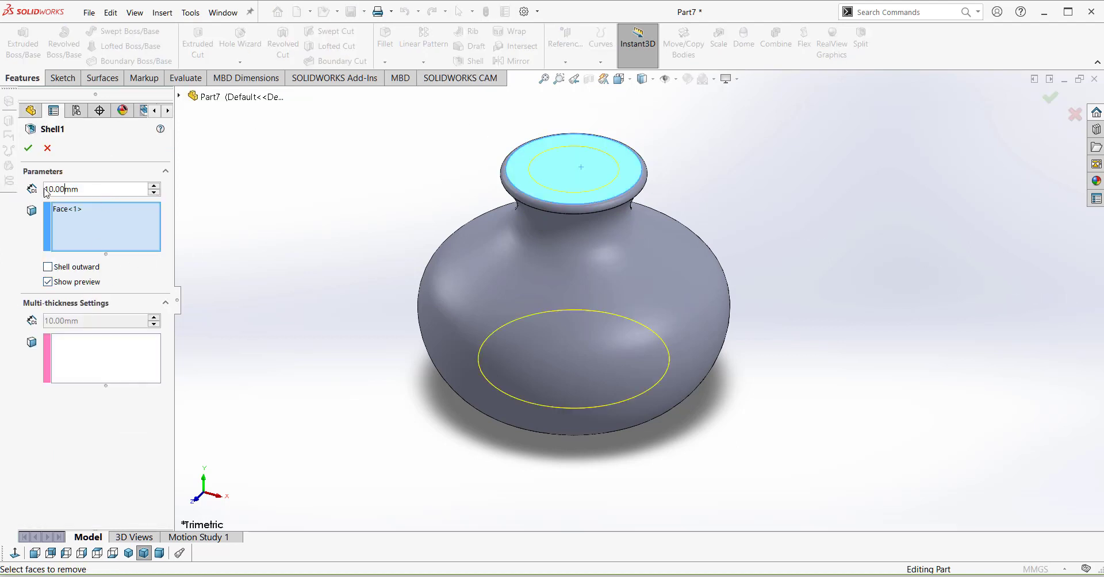
double_click(90, 190)
type("4")
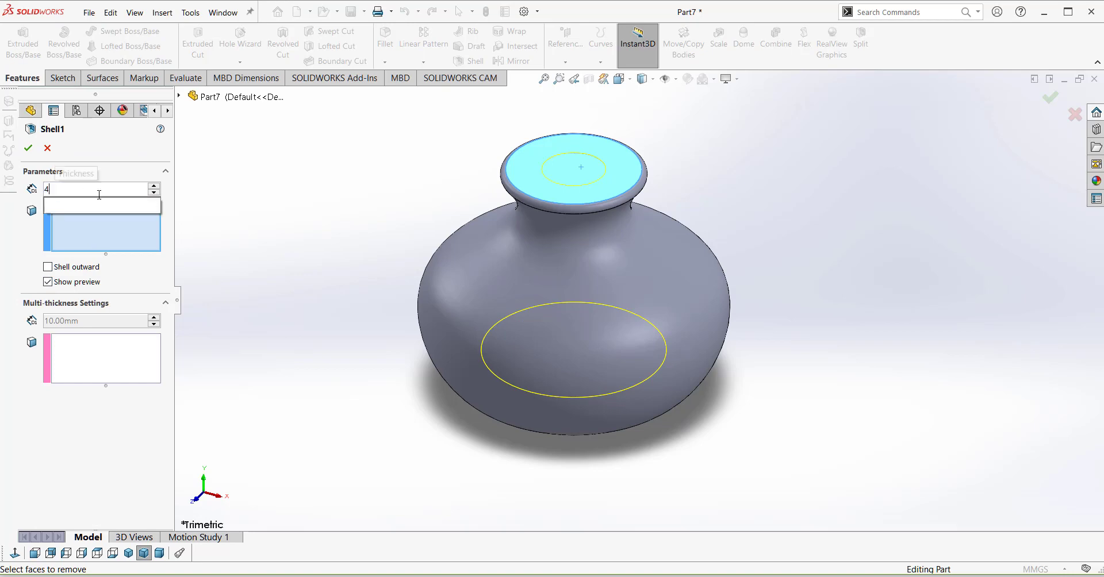
key("Return")
left_click(28, 148)
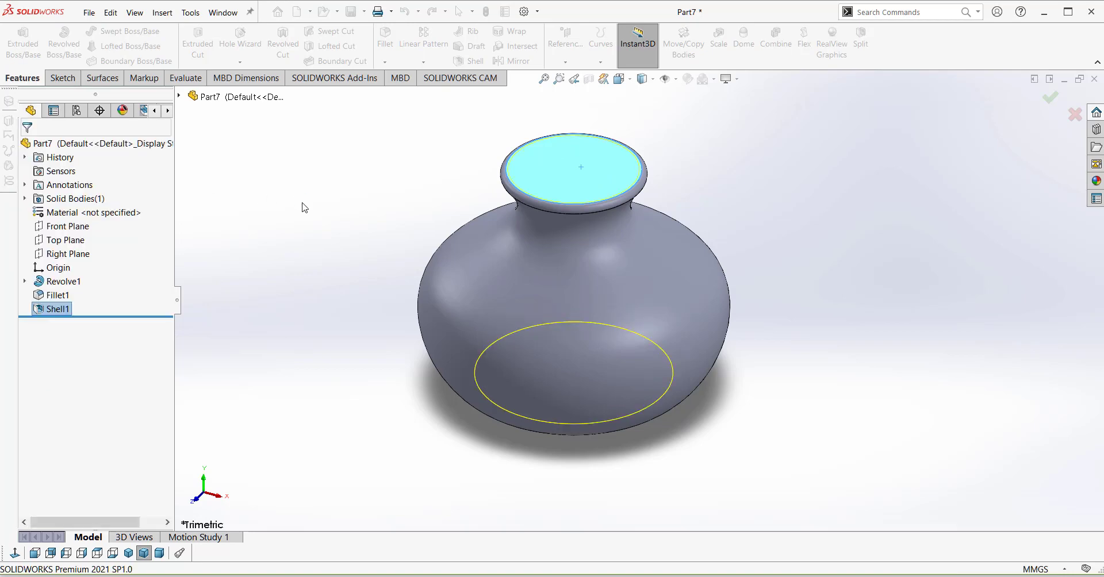
- Export the vase as an STL file named Goldon in the Soal folder
left_click(89, 13)
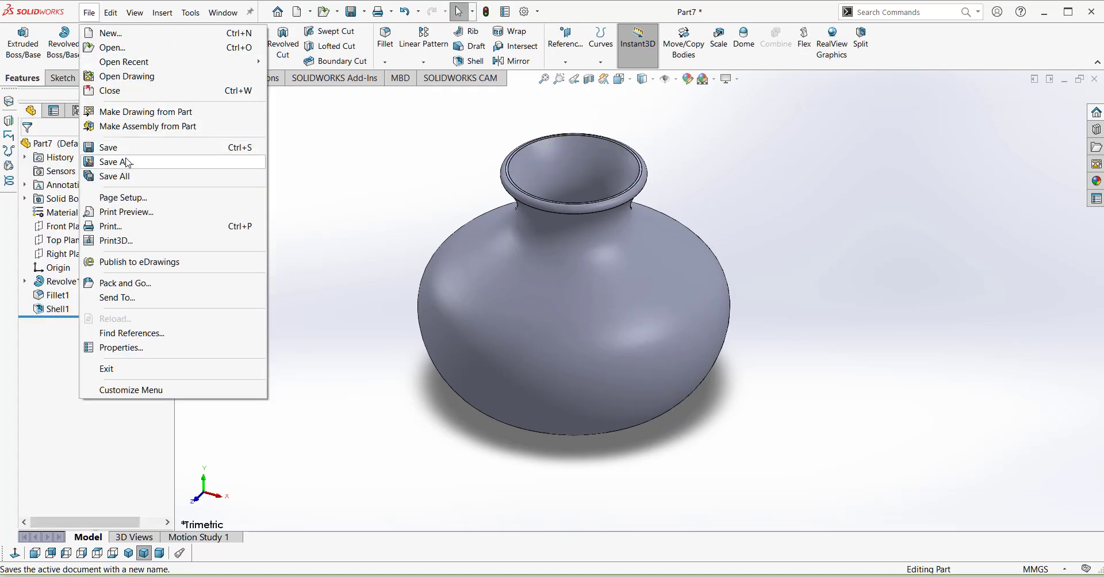
left_click(144, 163)
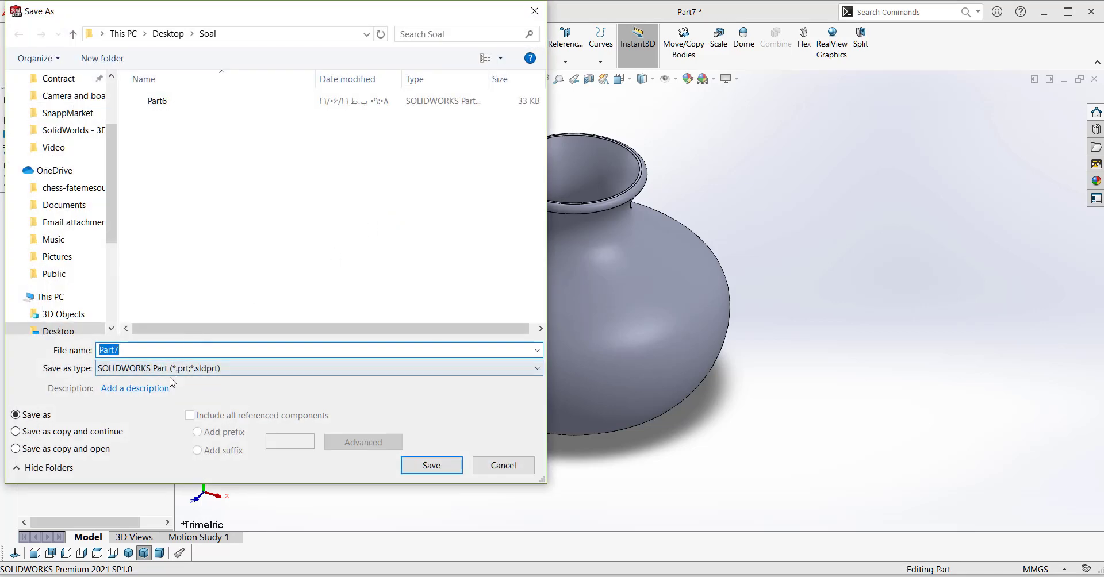
left_click(163, 369)
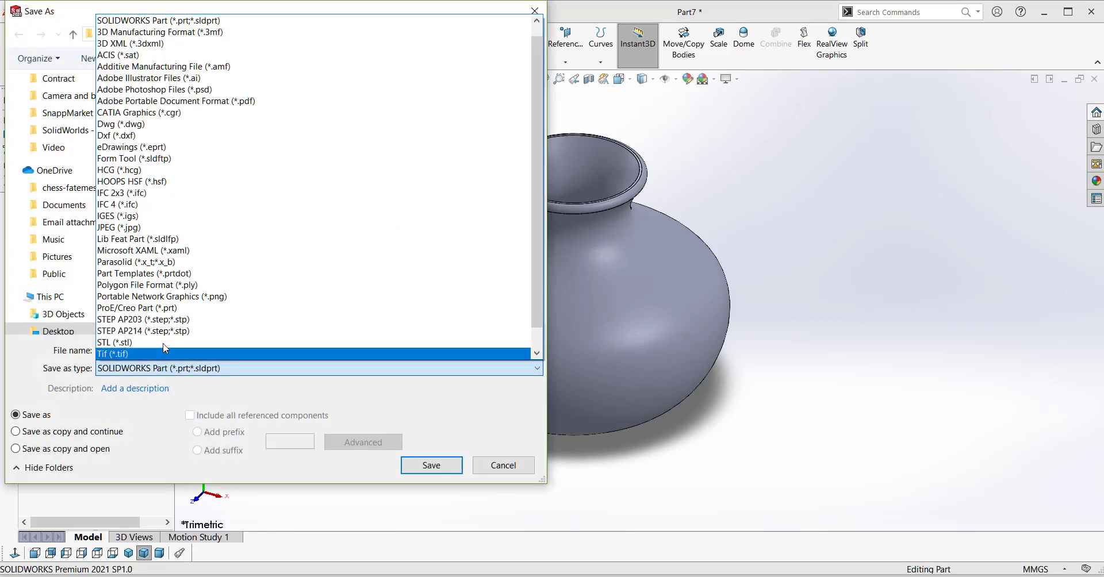
left_click(123, 344)
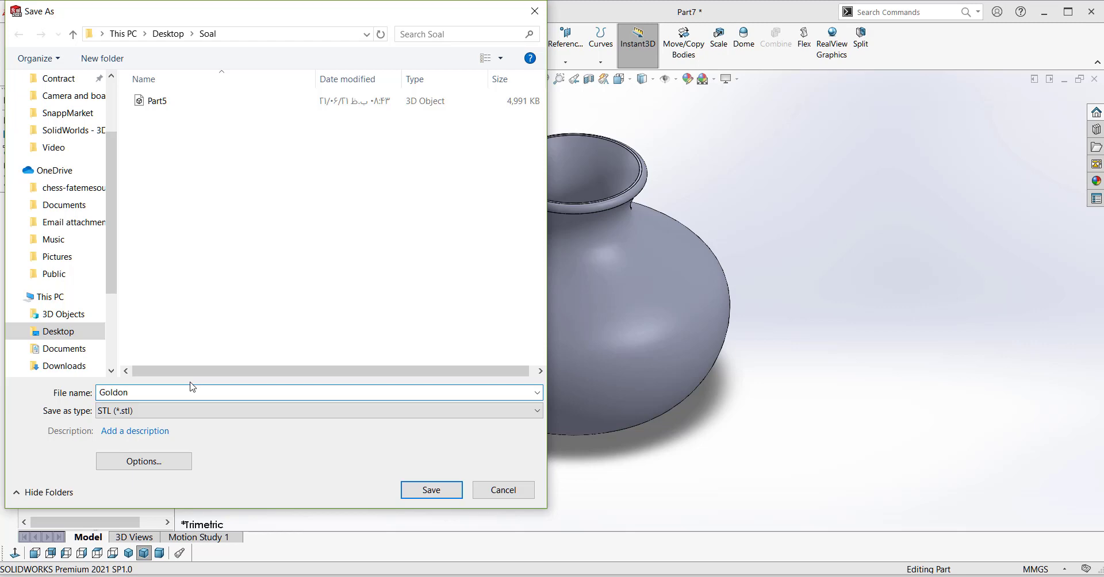
left_click(432, 490)
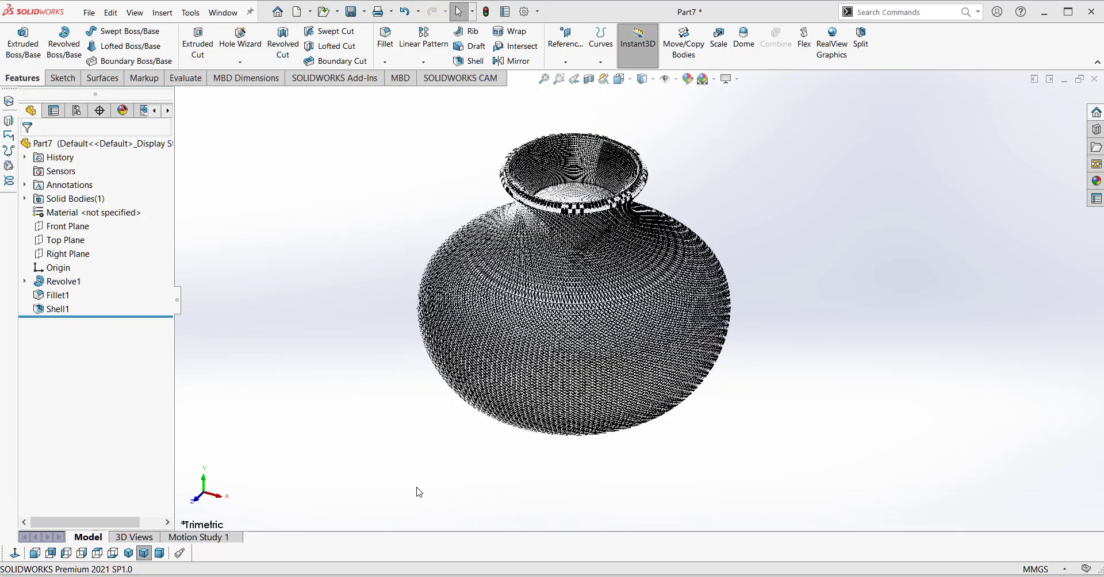
left_click(584, 315)
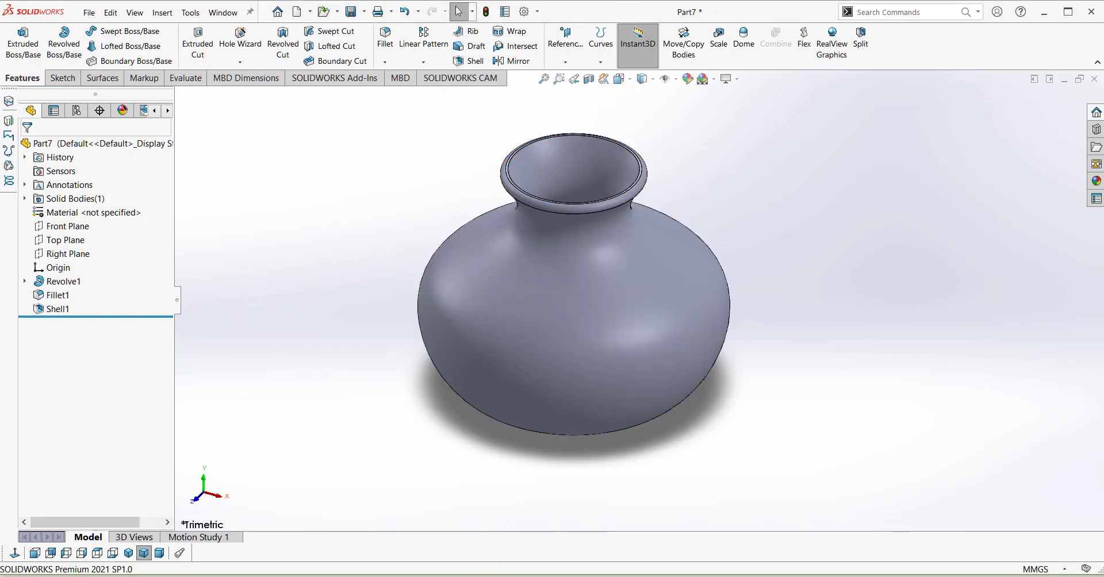
- Bring the Goldon STL from the Soal folder into Simplify3D
mouse_move(478, 576)
left_click(396, 539)
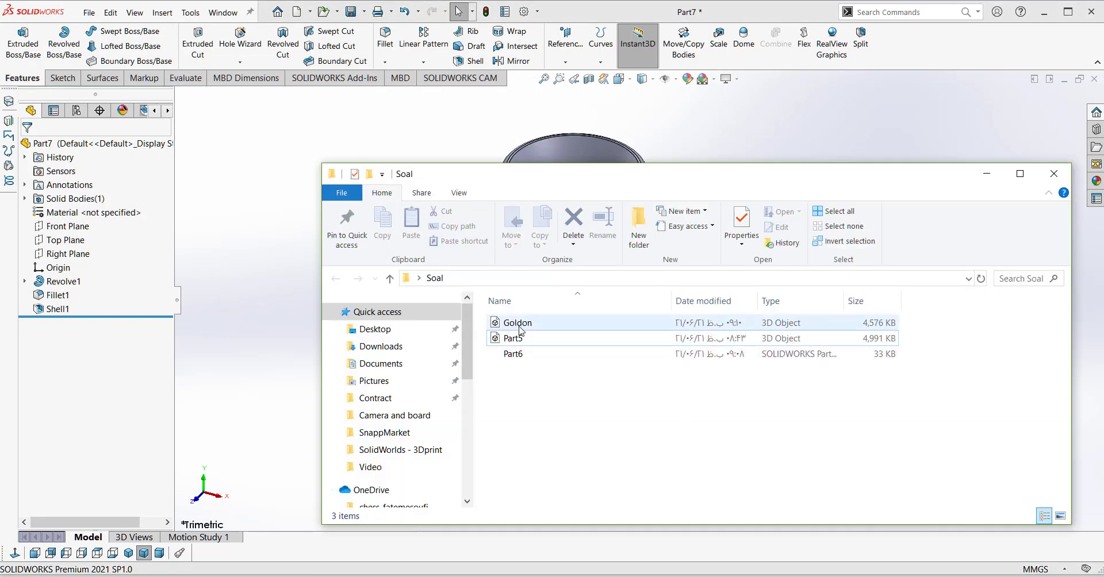
left_click_drag(518, 324, 568, 277)
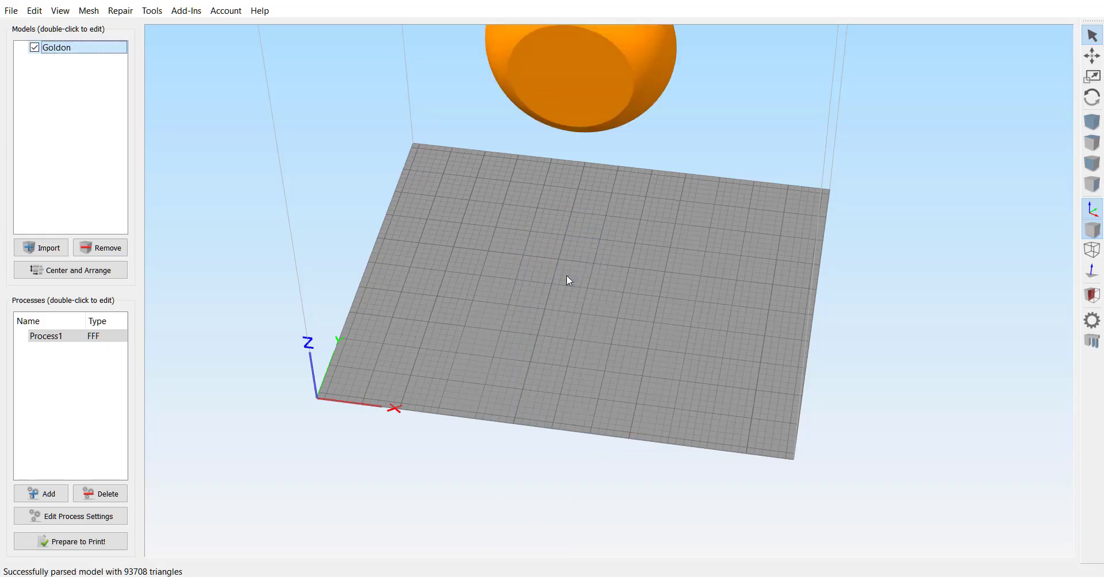
- Stand the imported vase upright by setting its X rotation to -90 degrees, and center and arrange it on the bed
left_click_drag(575, 390, 514, 366)
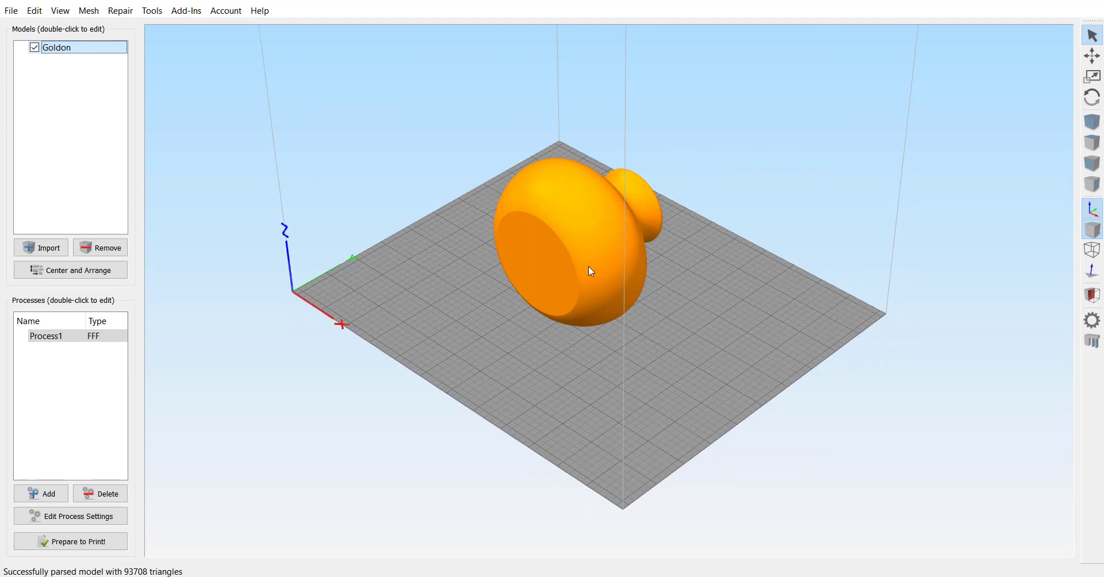
left_click_drag(383, 381, 429, 371)
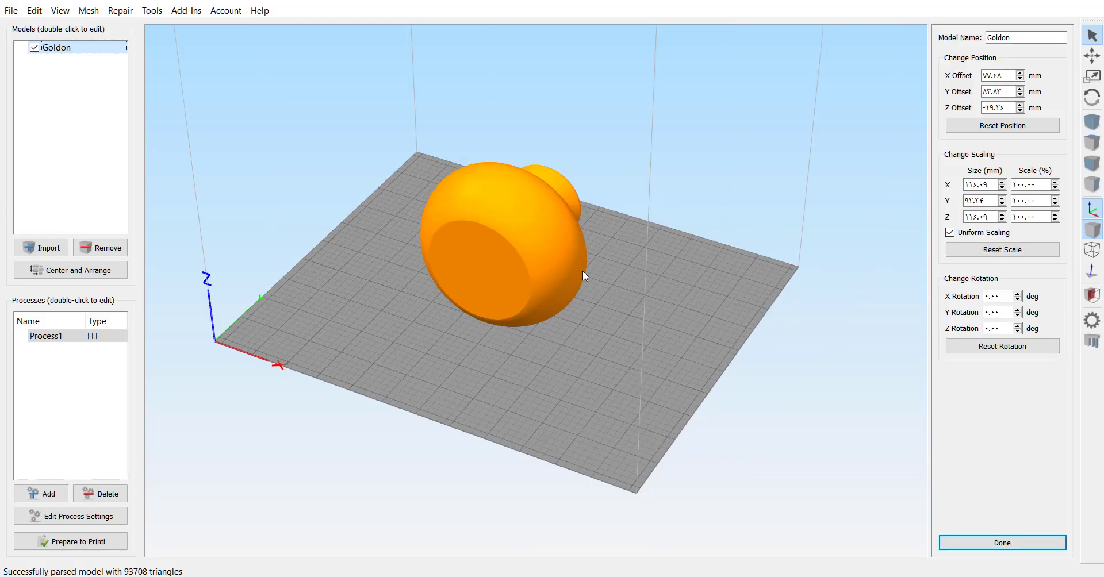
left_click_drag(584, 276, 920, 269)
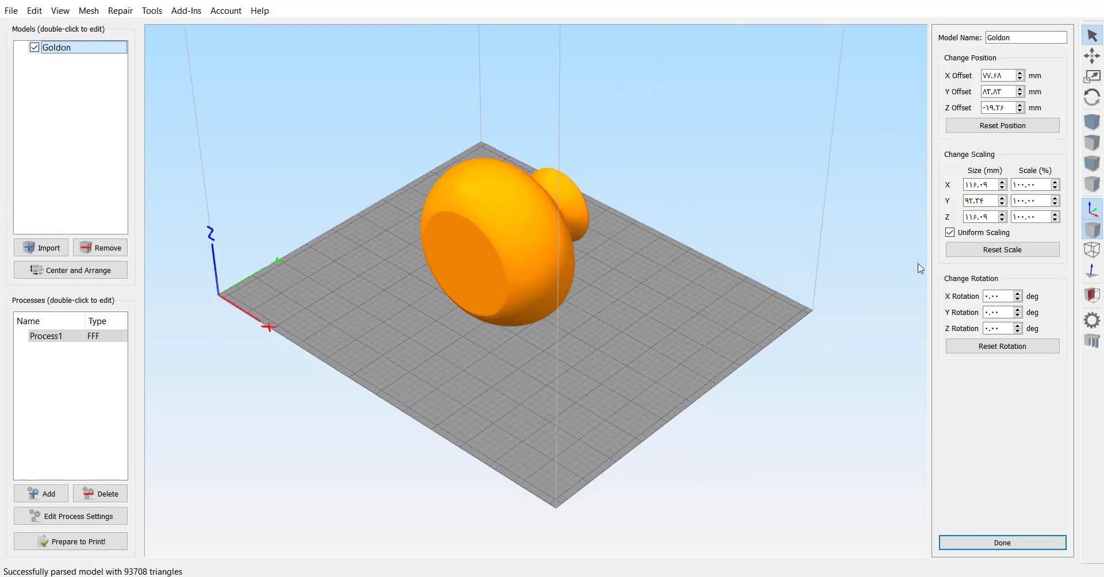
left_click(1018, 294)
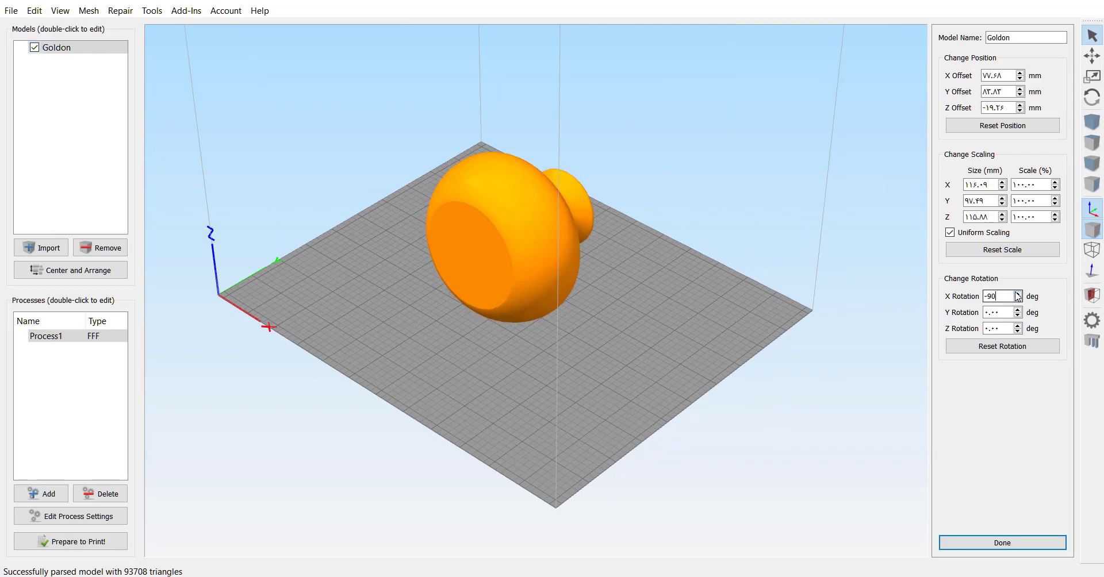
type("-90")
key("Return")
left_click(78, 270)
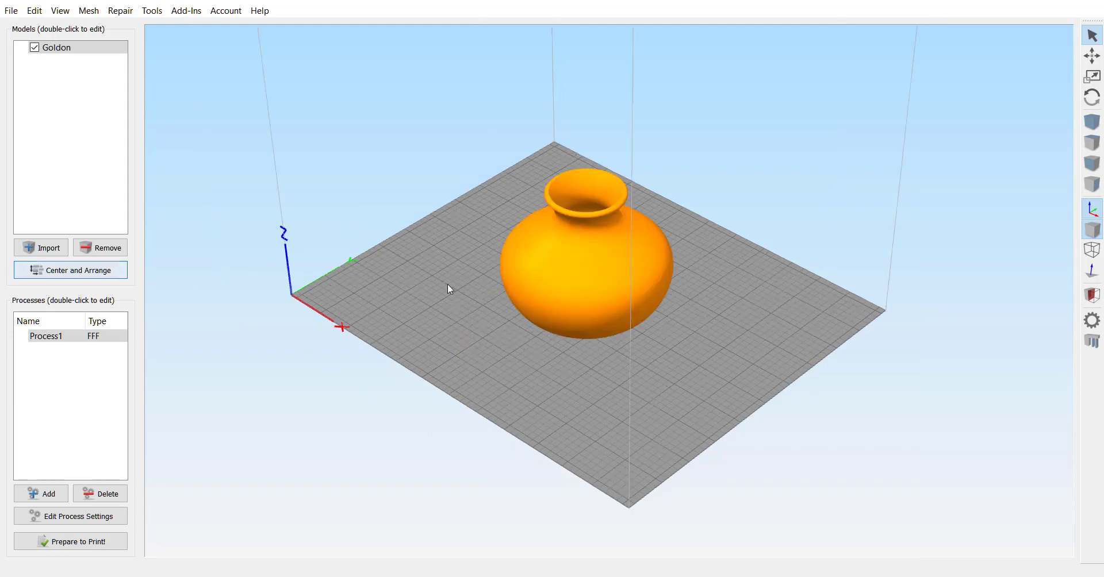
- Add an automatic import action that rotates every imported model -90 degrees about X, and apply the options
left_click(576, 277)
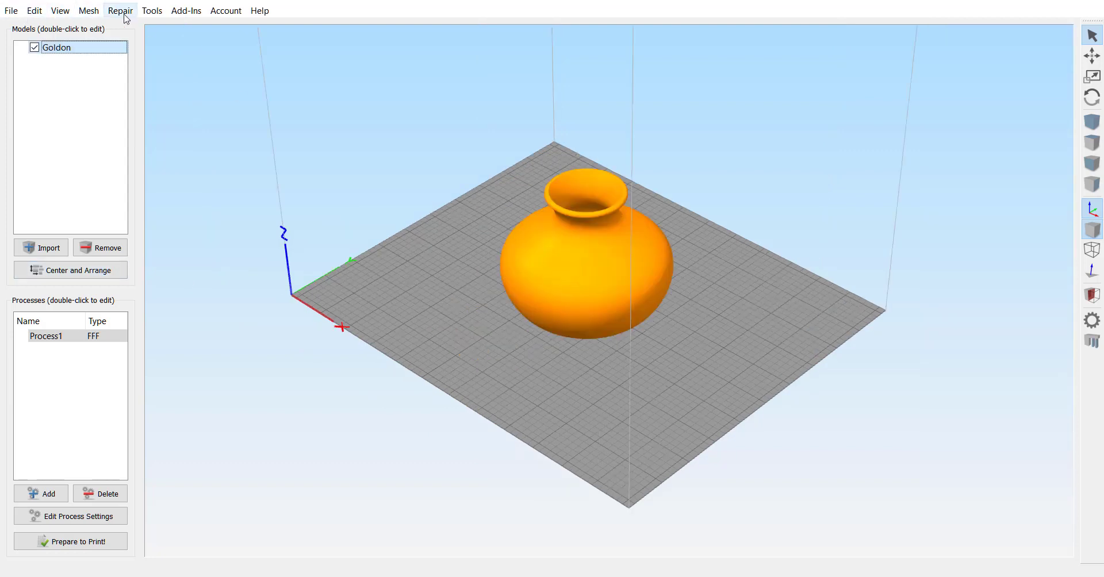
left_click(151, 12)
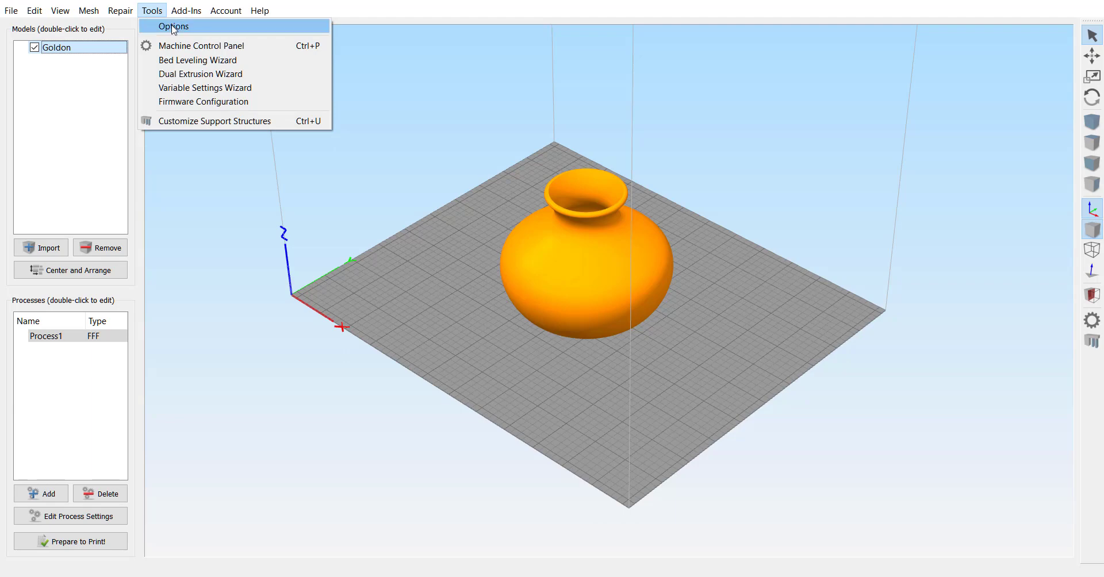
left_click(174, 26)
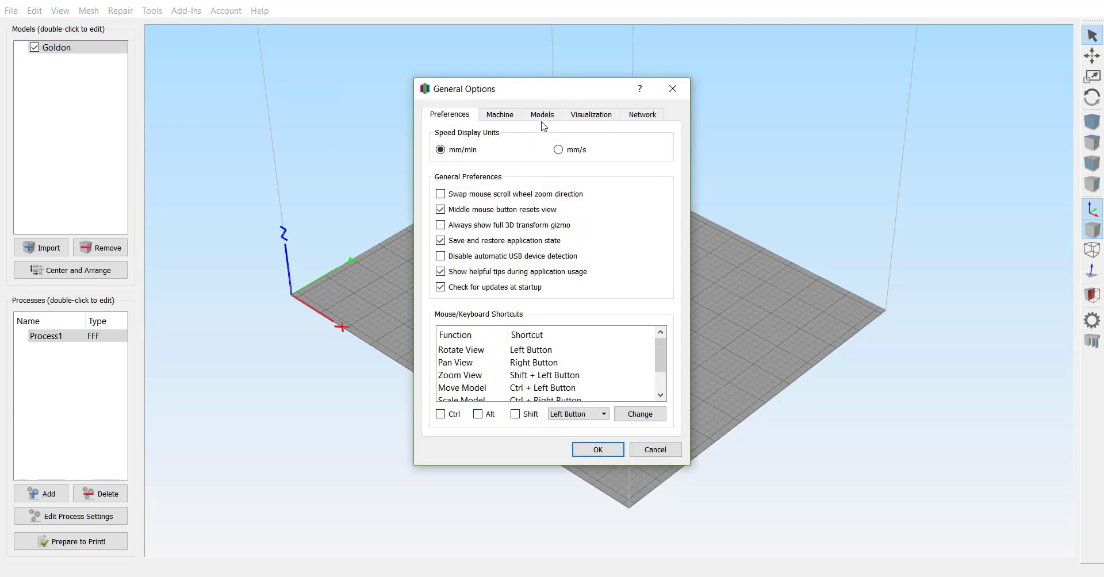
left_click(542, 115)
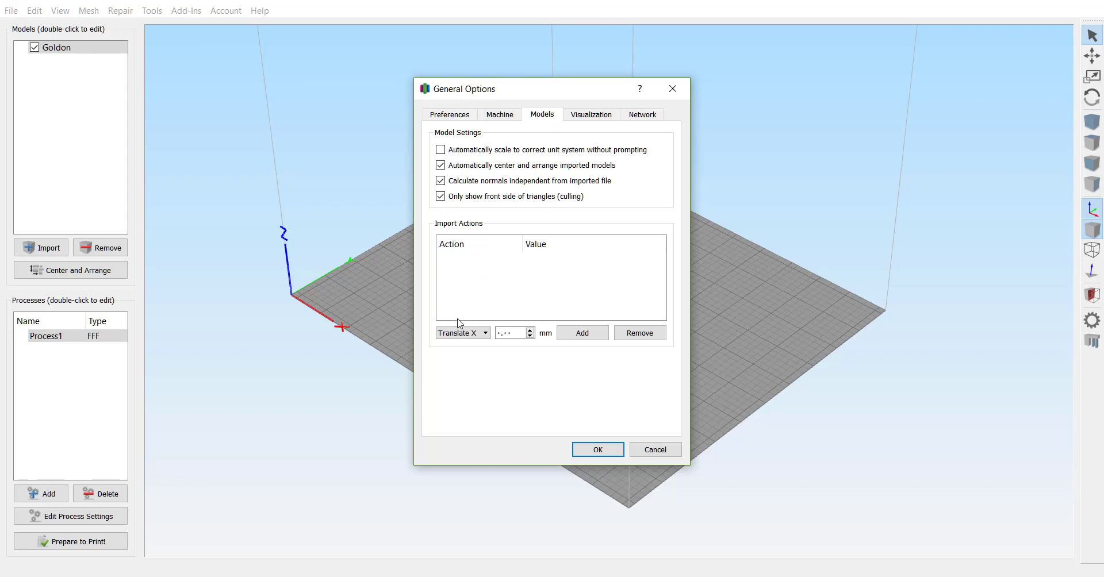
left_click(474, 333)
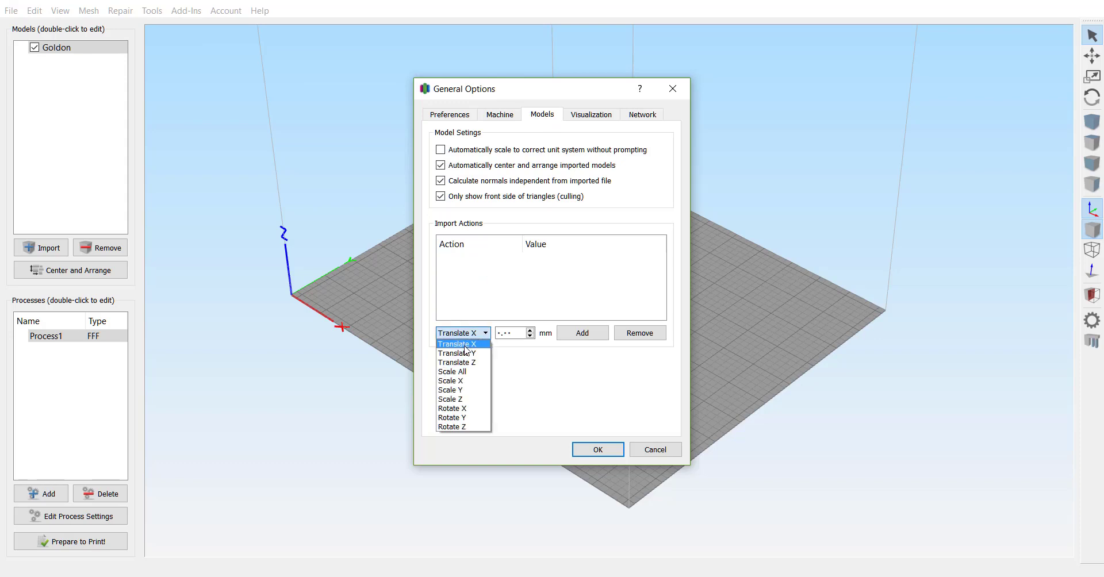
left_click(471, 409)
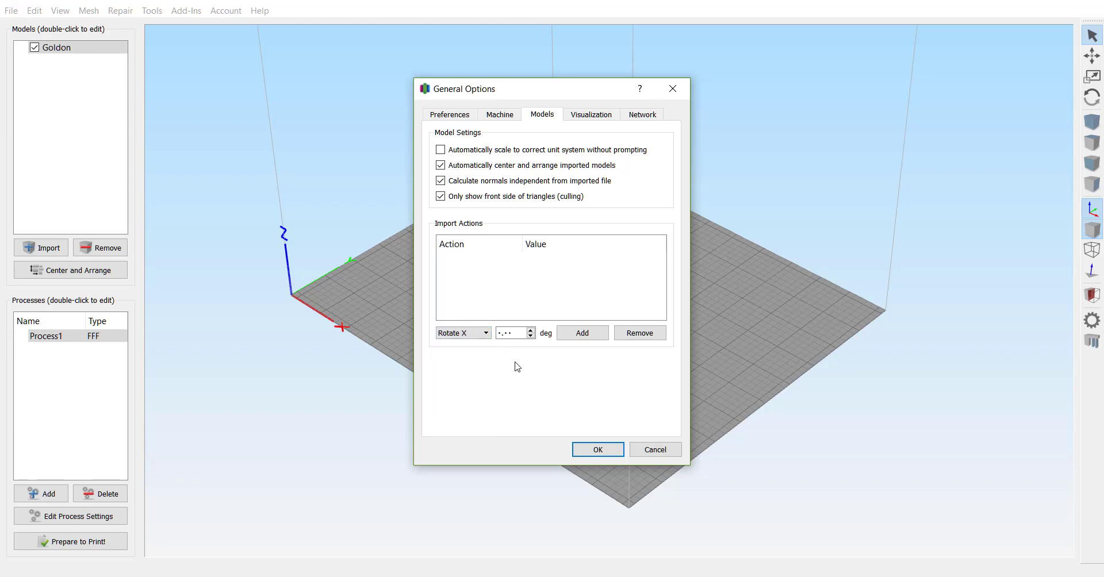
double_click(515, 333)
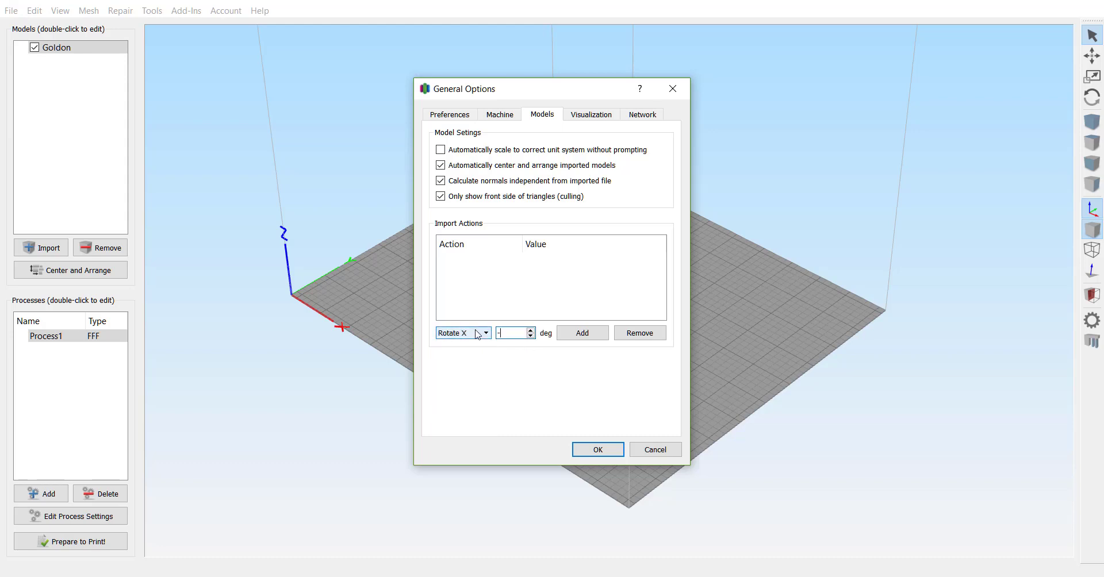
left_click(582, 333)
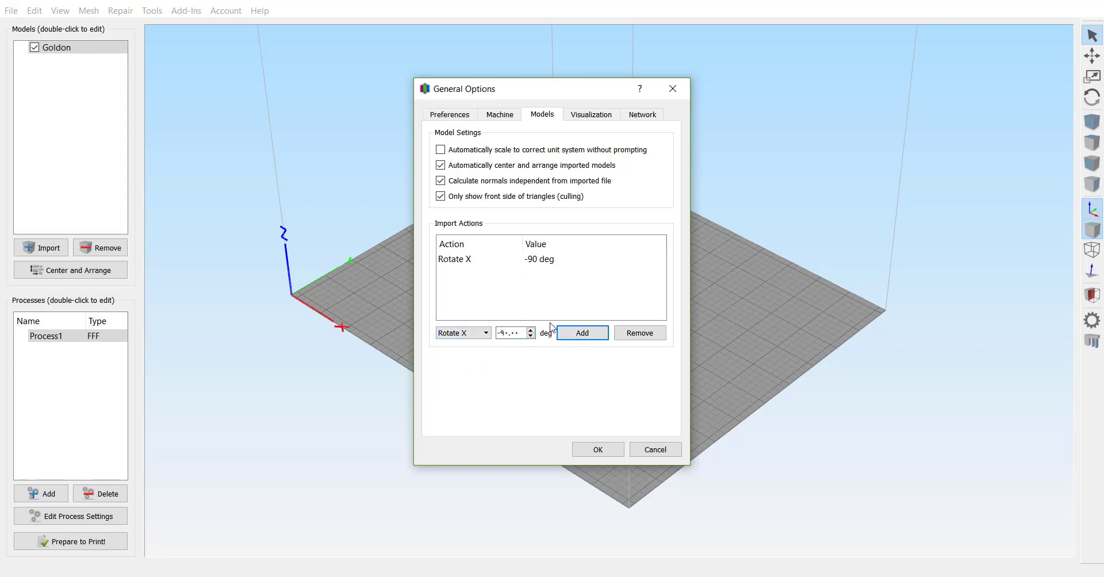
left_click(605, 448)
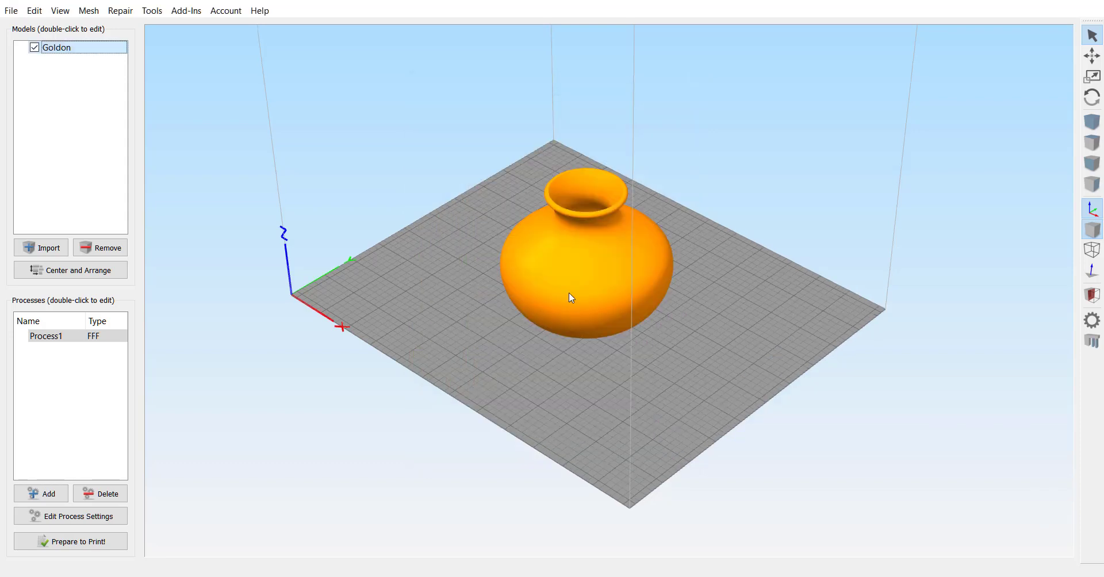
- Delete the vase from the bed and import the Goldon STL again from the Soal folder
key("Delete")
mouse_move(481, 575)
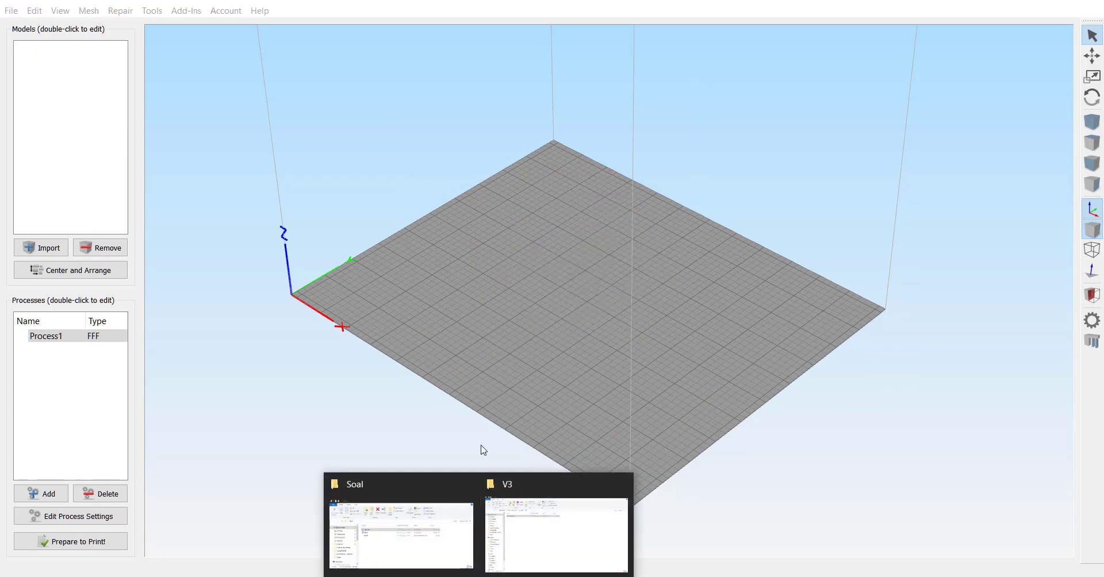
left_click(428, 533)
left_click_drag(496, 322, 586, 151)
left_click(586, 149)
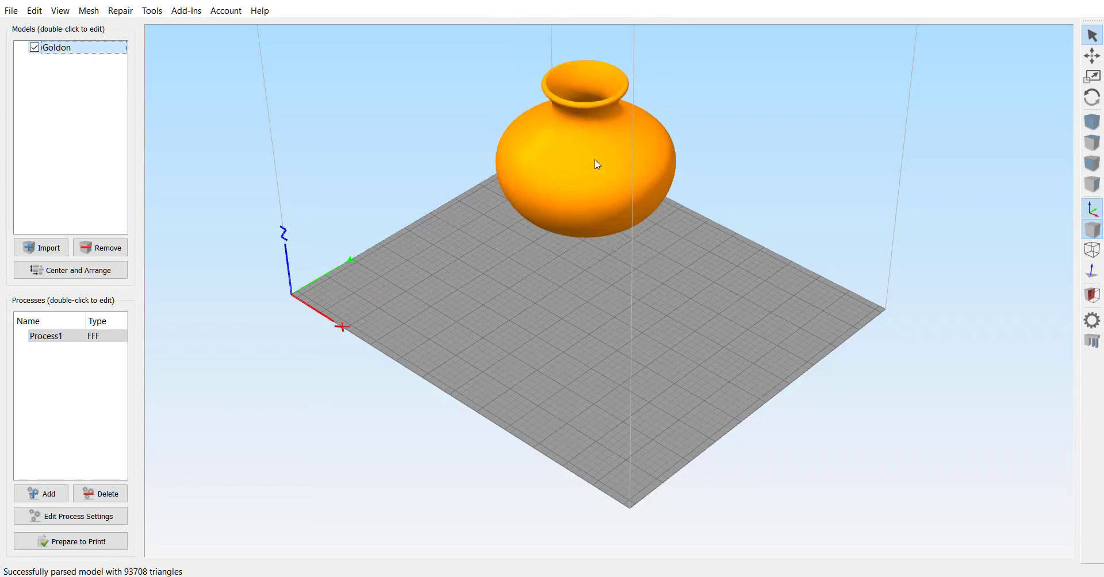
- Examine the re-imported vase's orientation from several angles and review the import actions in the model options
left_click_drag(667, 420, 586, 303)
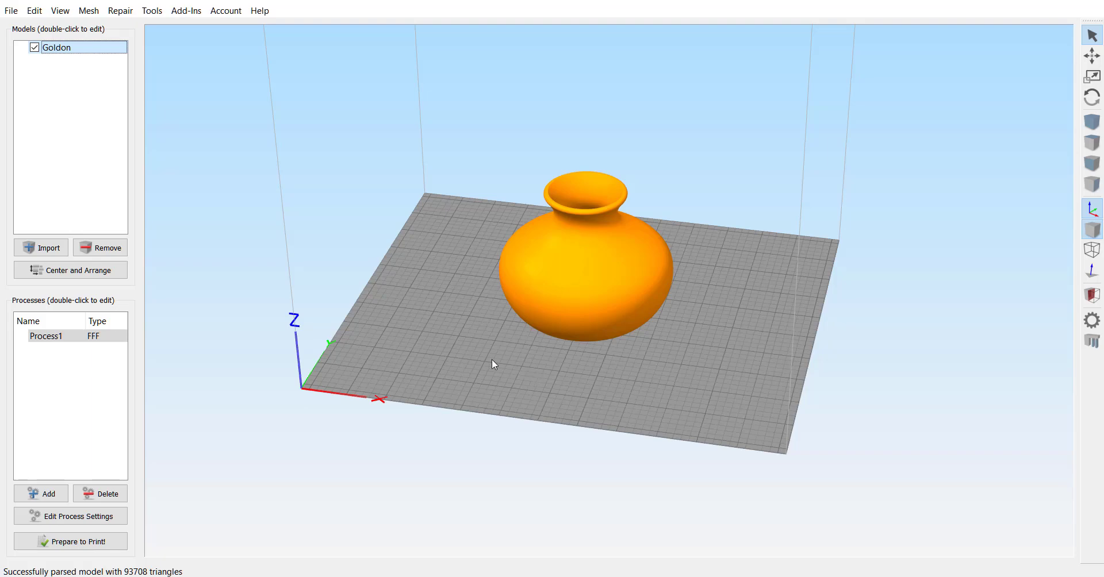
left_click_drag(492, 360, 571, 371)
scroll(609, 380, "up", 4)
right_click_drag(609, 380, 555, 429)
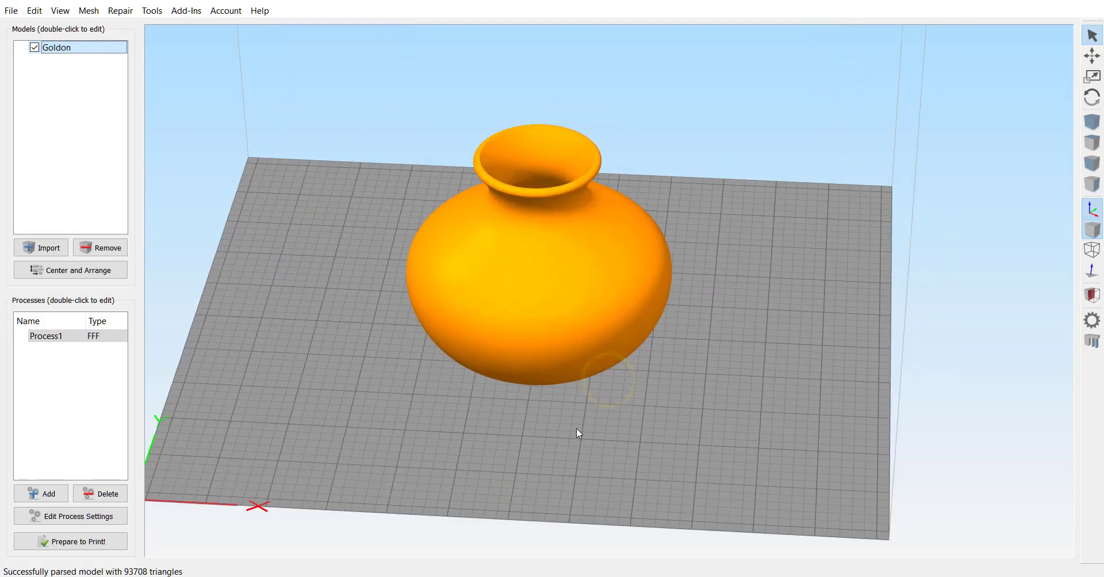
scroll(577, 432, "down", 2)
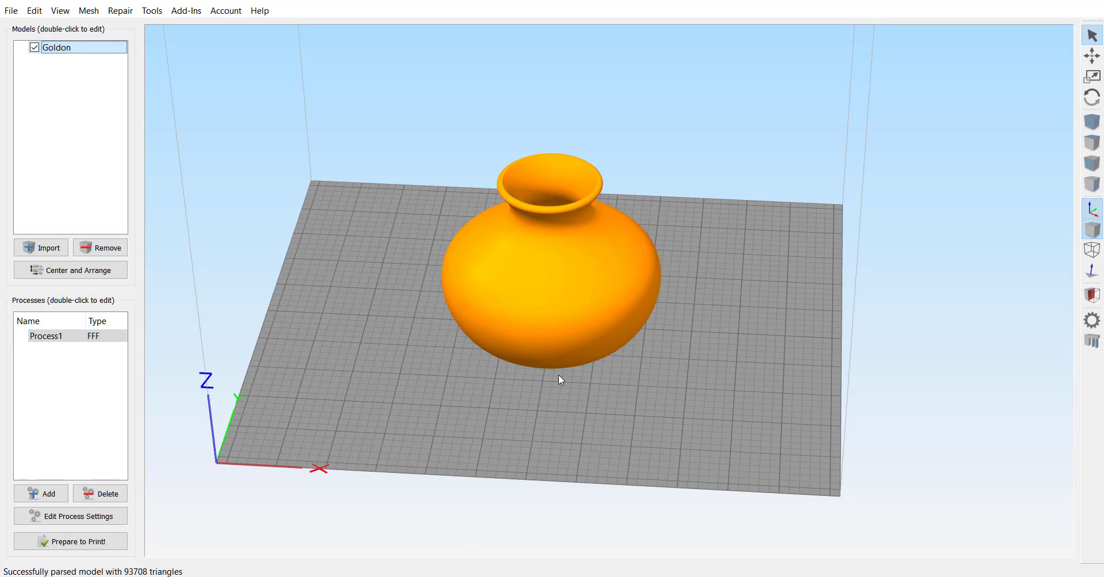
left_click_drag(613, 390, 597, 333)
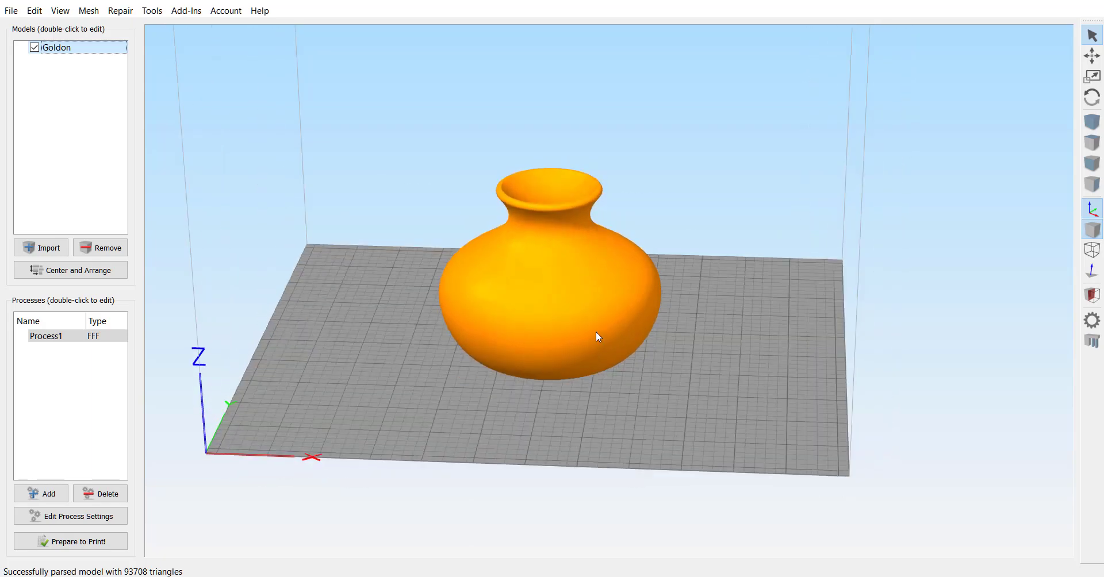
left_click(151, 10)
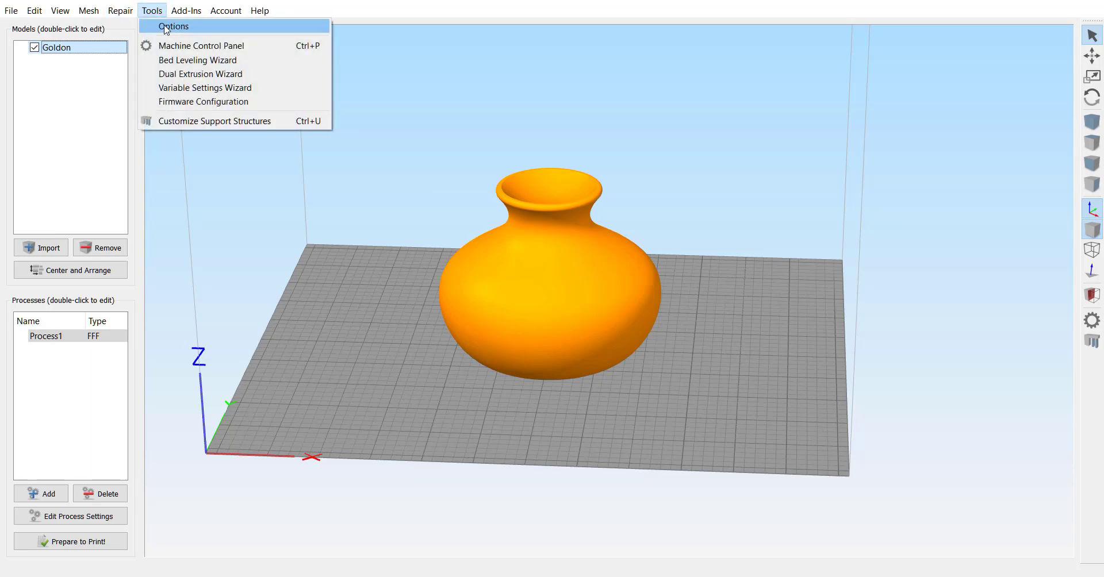
left_click(166, 27)
left_click(540, 115)
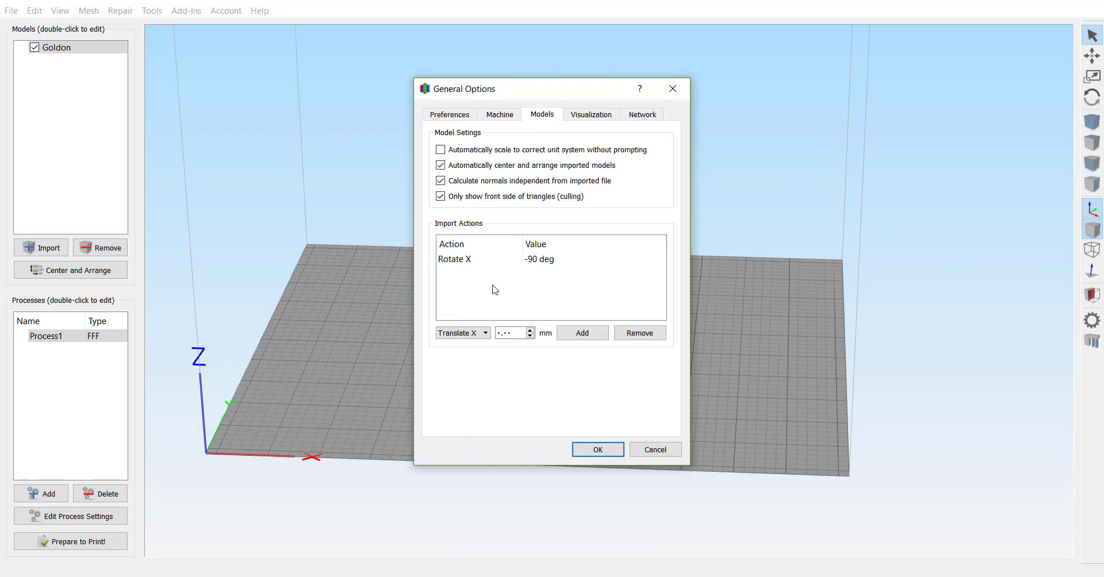
left_click(684, 87)
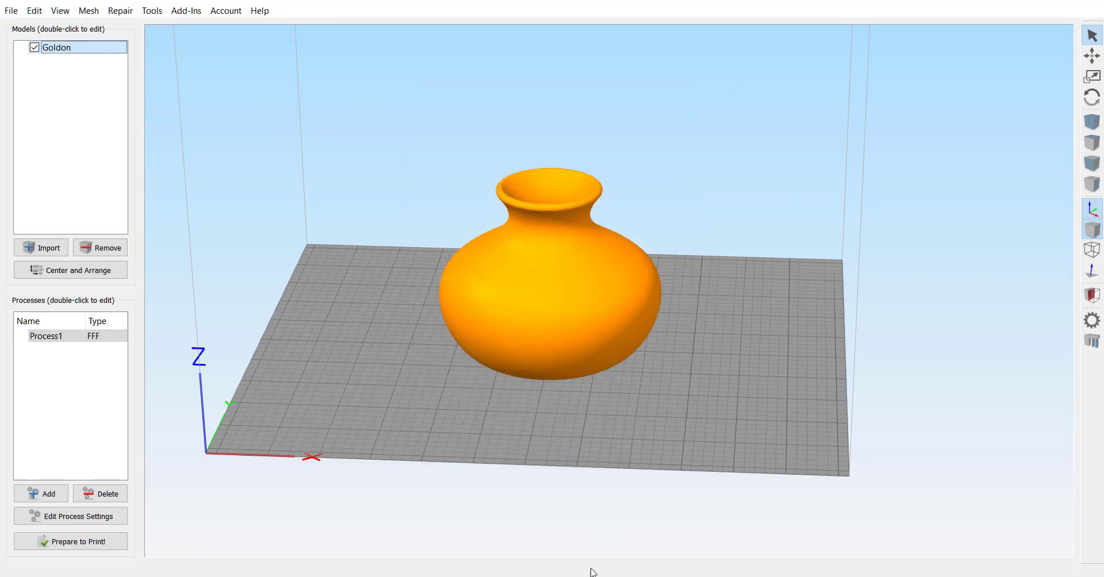
- Switch to SOLIDWORKS, create a new part, and sketch a corner rectangle about 70 mm wide from the origin on the Top Plane
left_click(591, 576)
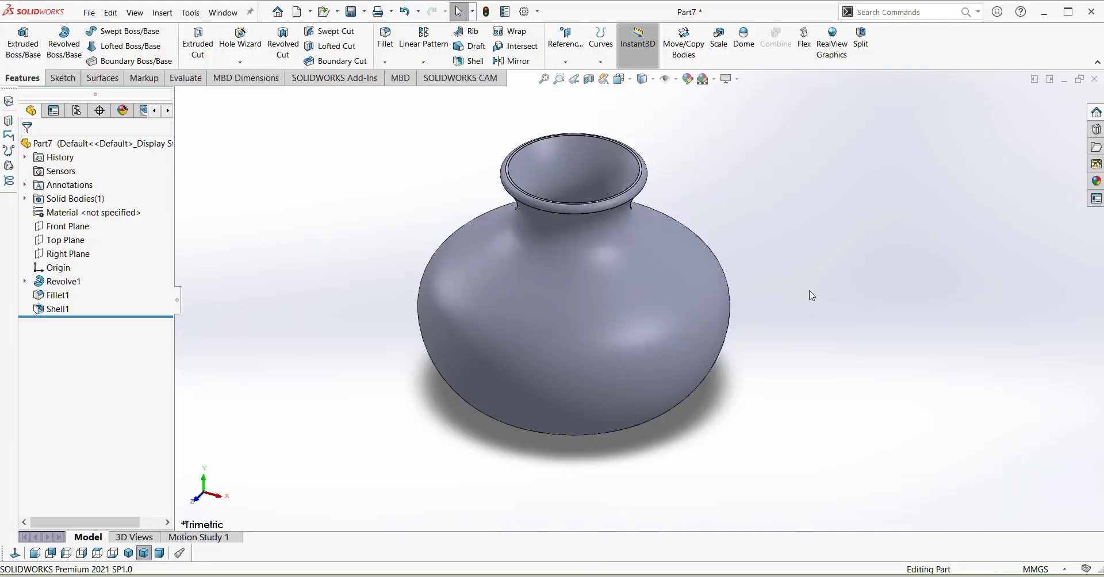
key("ctrl+n")
left_click(485, 436)
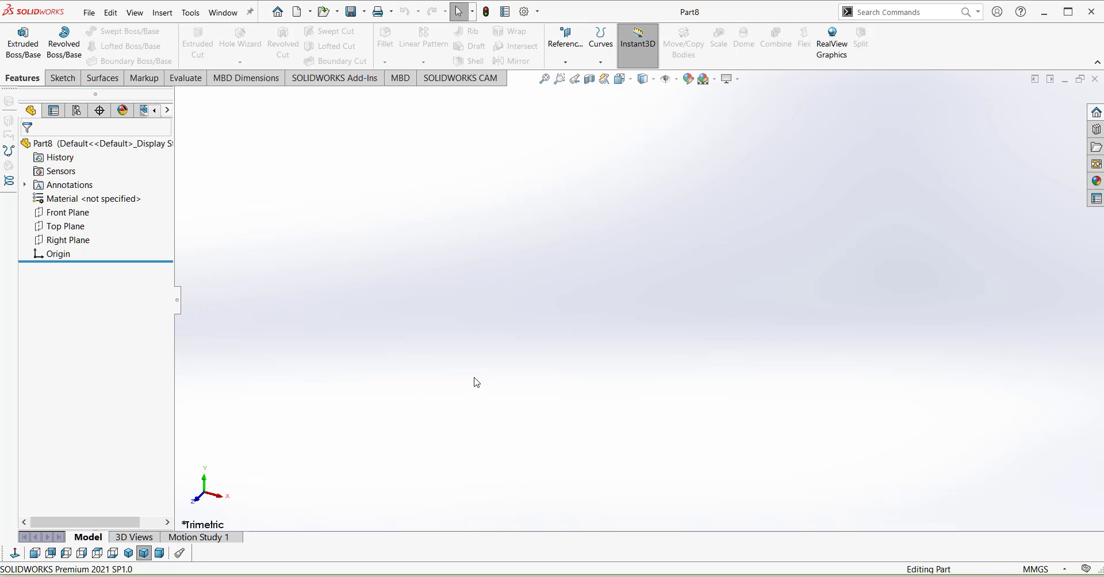
left_click(64, 226)
left_click(62, 77)
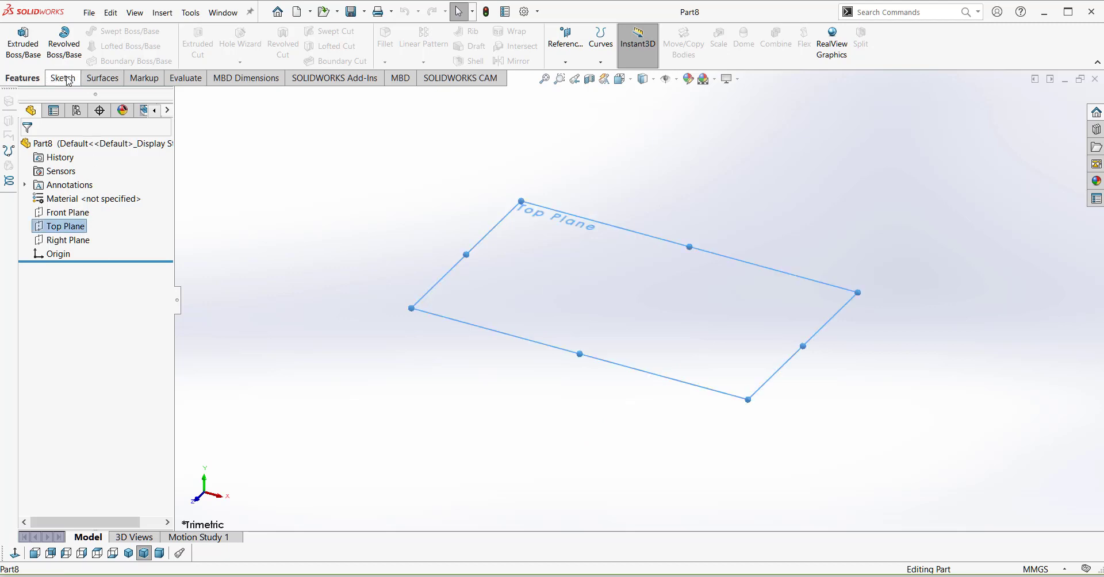
left_click(107, 46)
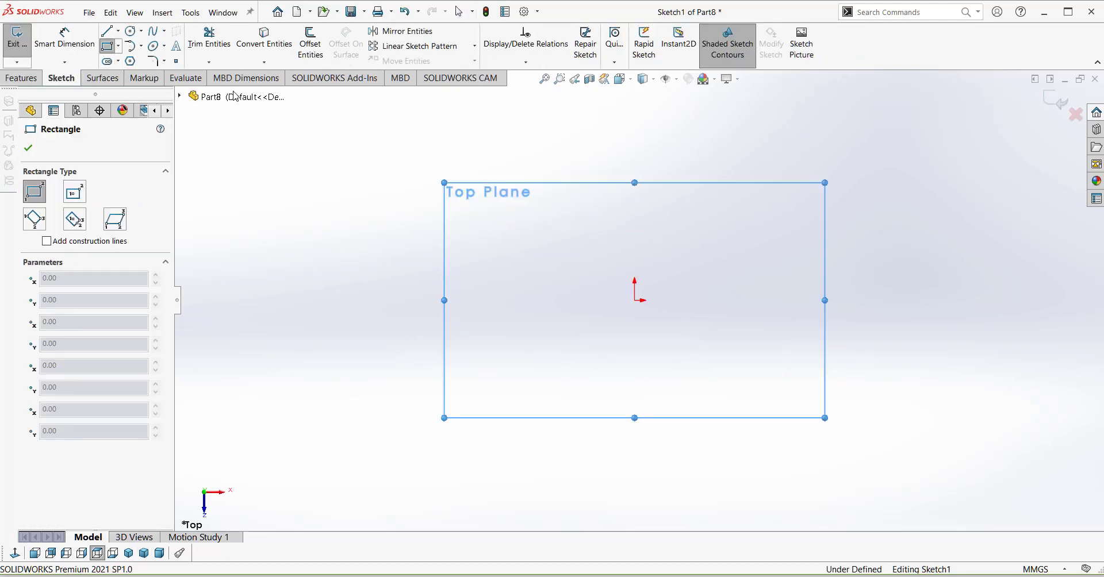
left_click(635, 299)
left_click(785, 165)
- Dimension the rectangle's lower edge and change the document units to CGS (centimeter, gram, second)
key("d")
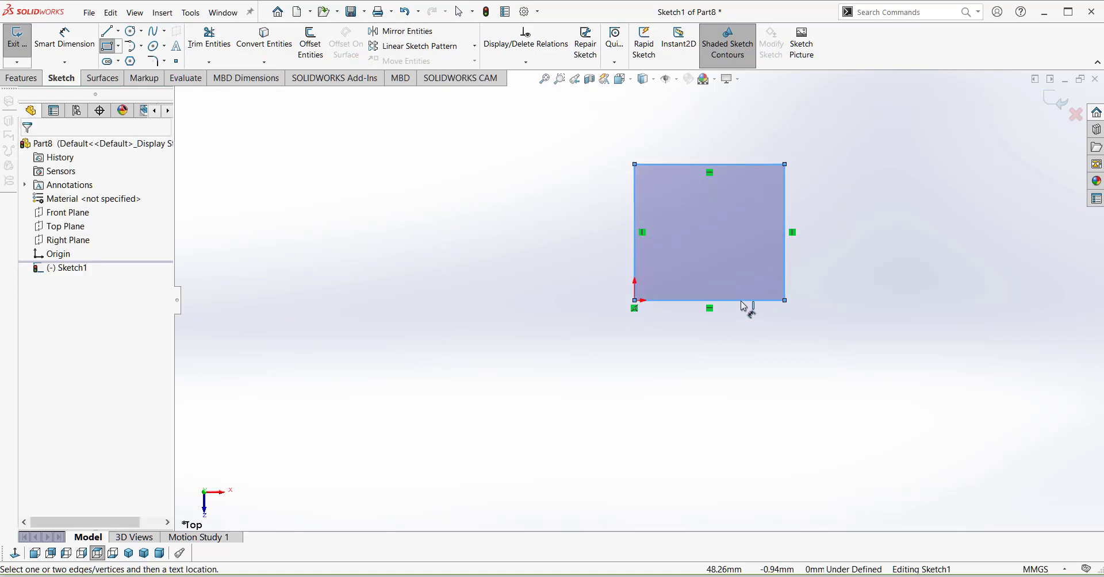
left_click(739, 301)
left_click(730, 382)
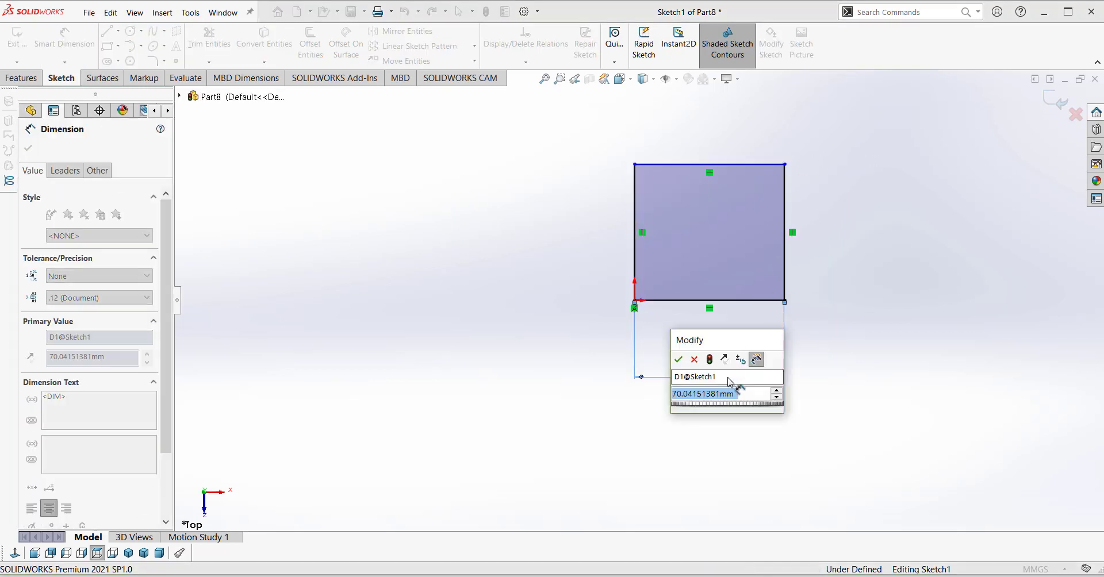
key("Return")
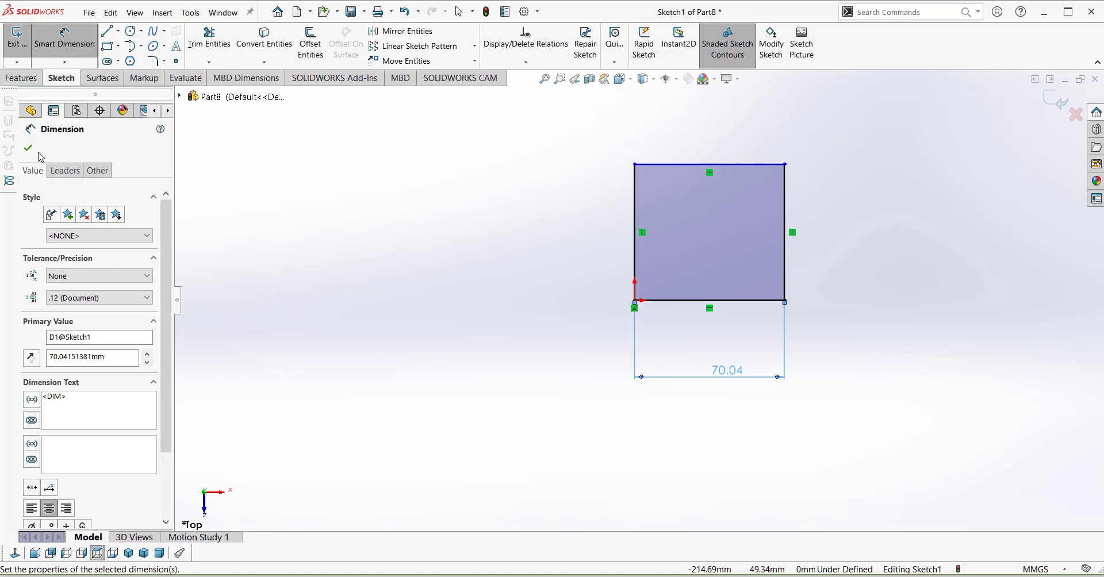
left_click(1035, 570)
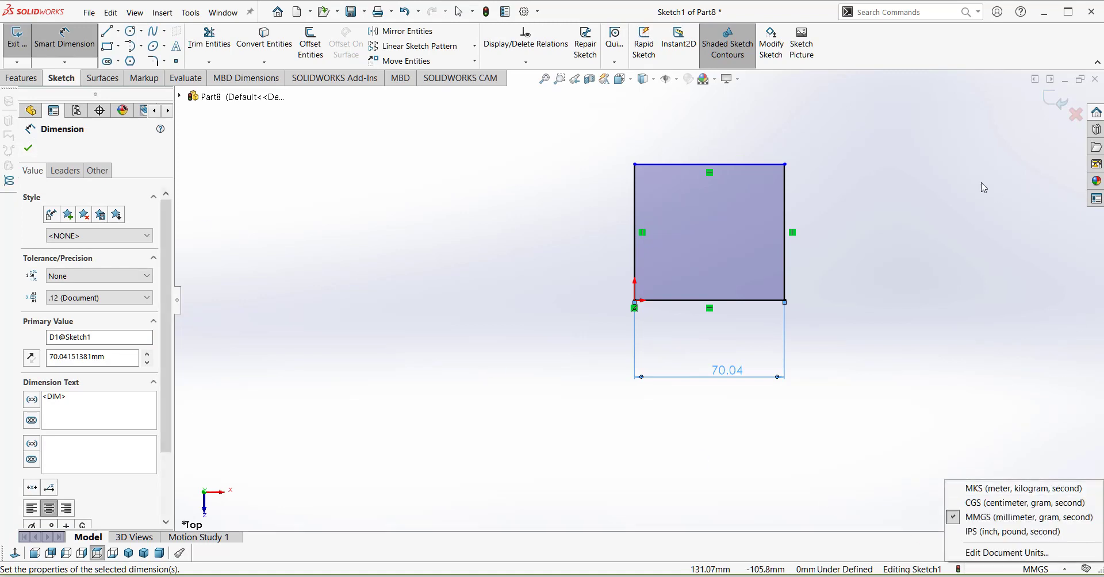
left_click(990, 504)
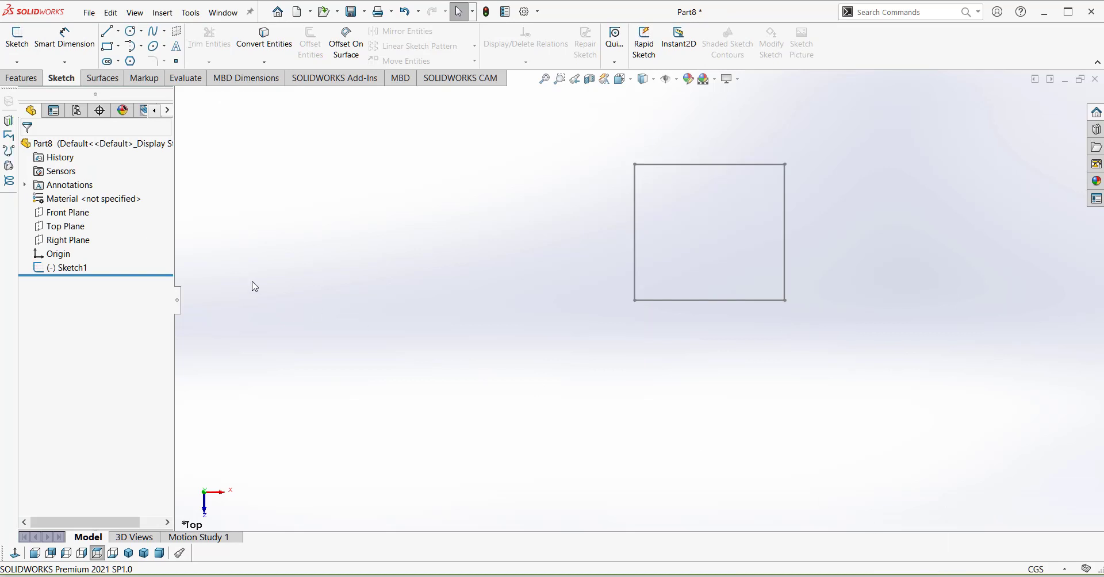
- Reopen the rectangle sketch and set the lower edge's length to 100 cm
right_click(73, 271)
left_click(88, 238)
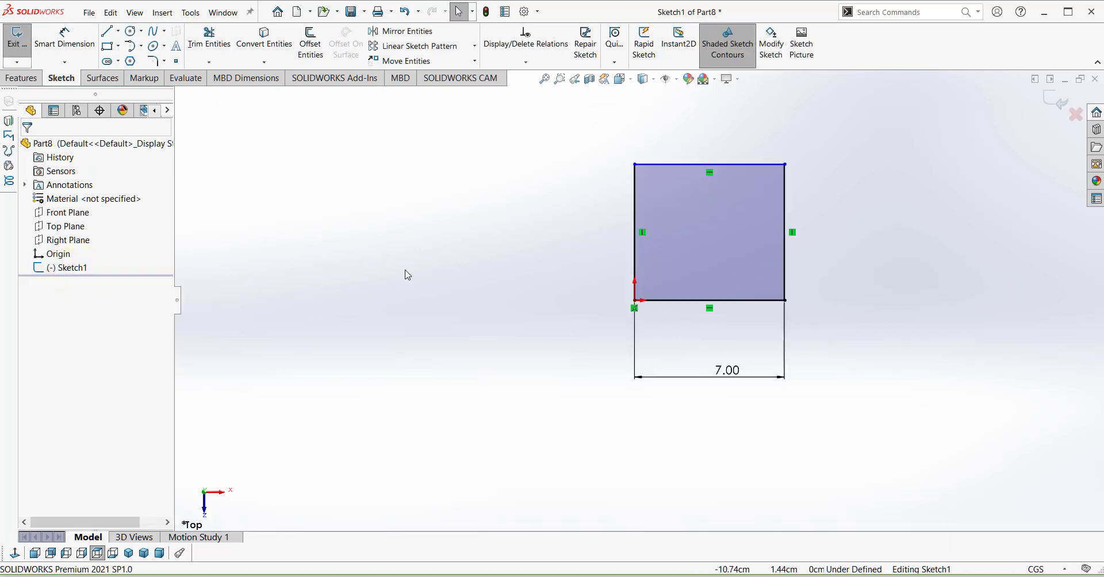
double_click(741, 386)
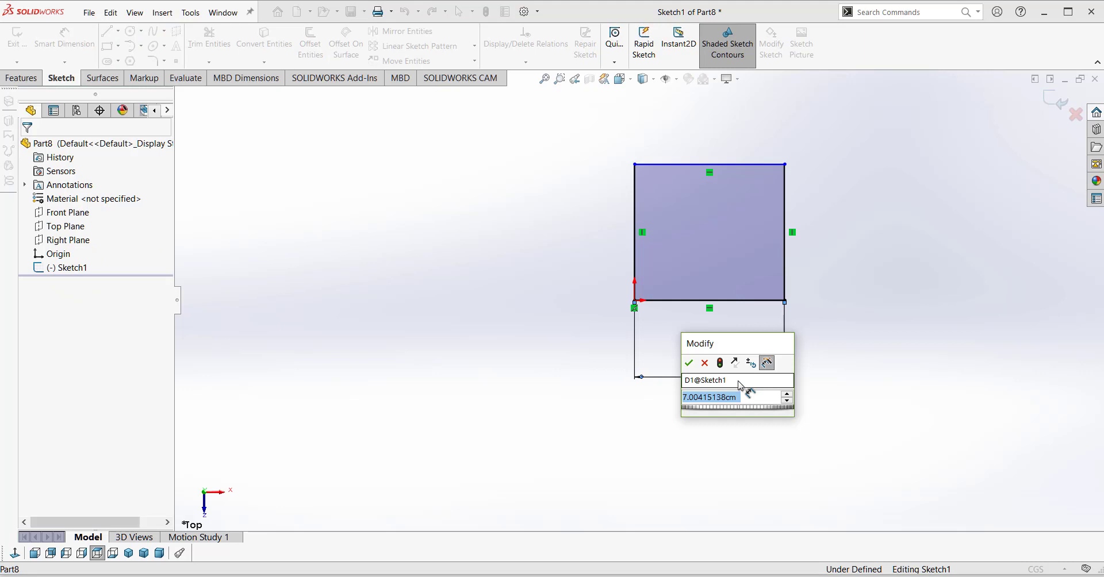
type("100")
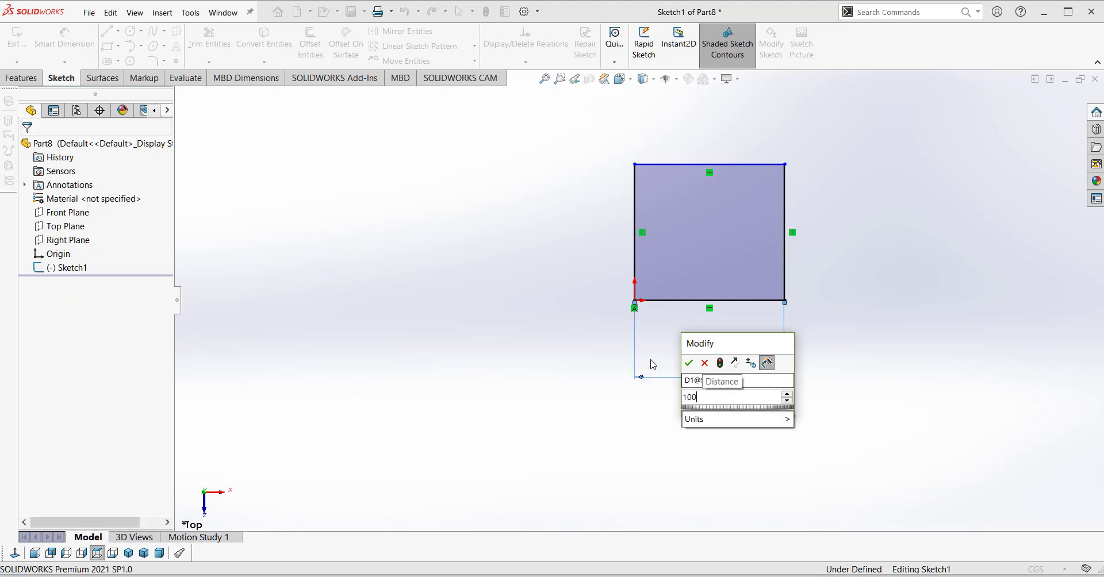
left_click(687, 363)
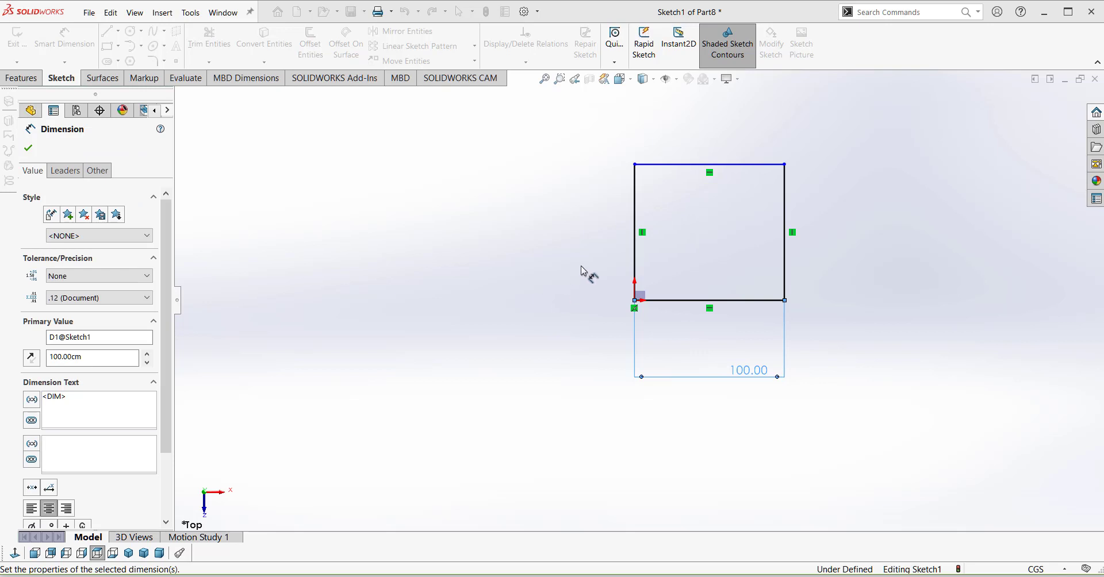
key("Escape")
- Make the rectangle's lower edge and the vertical edge at the origin equal in length
left_click(665, 305)
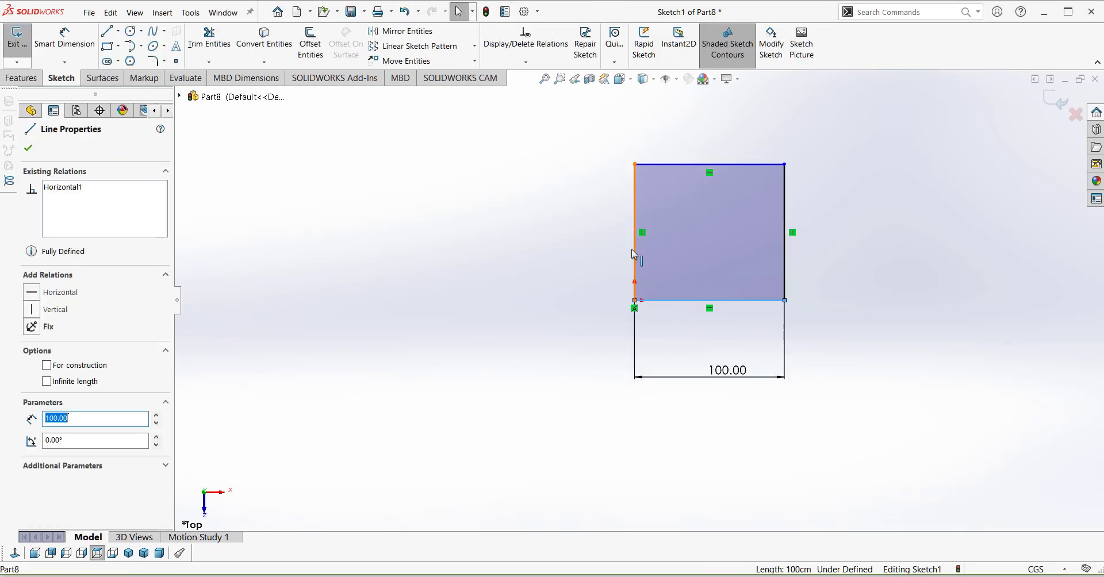
left_click(632, 249, "ctrl")
left_click(38, 441)
left_click(406, 374)
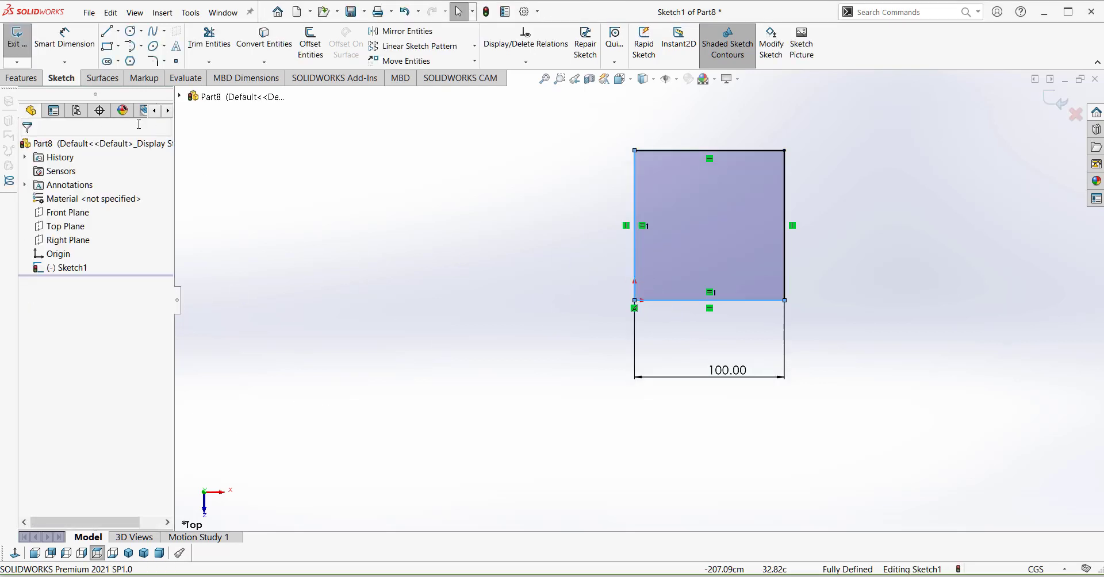
- Extrude the square sketch 100 cm to form the cube
left_click(17, 80)
left_click(23, 44)
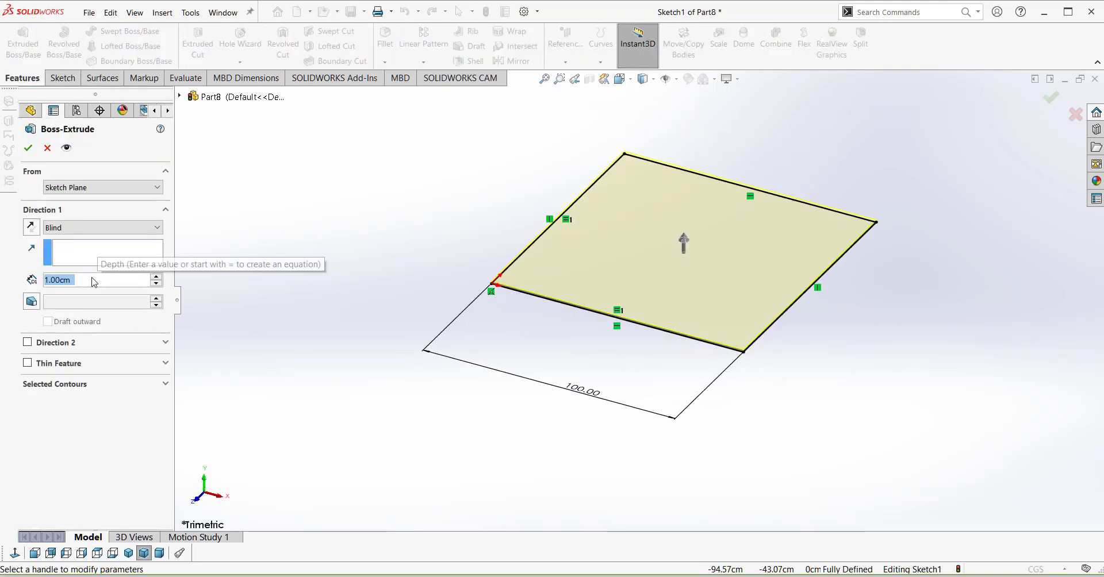
type("100")
key("Return")
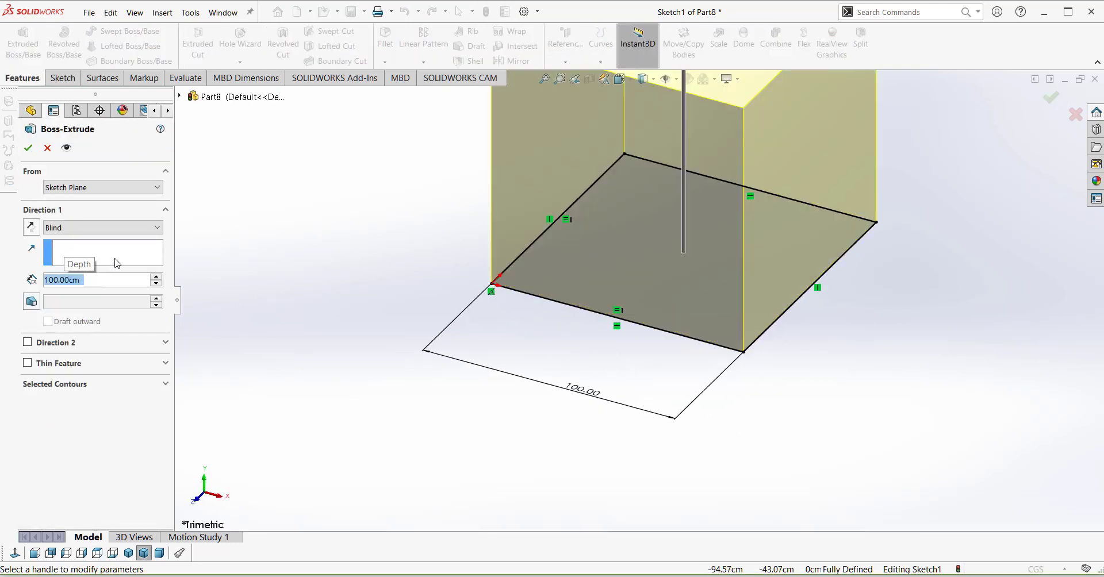
left_click(28, 147)
scroll(527, 297, "up", 4)
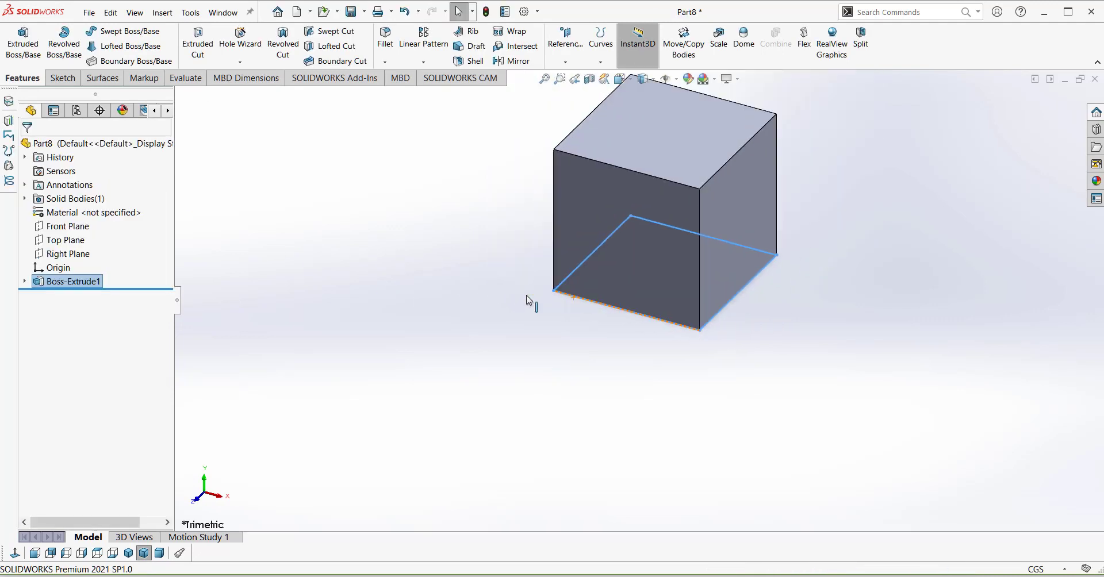
left_click(851, 175)
scroll(774, 141, "down", 2)
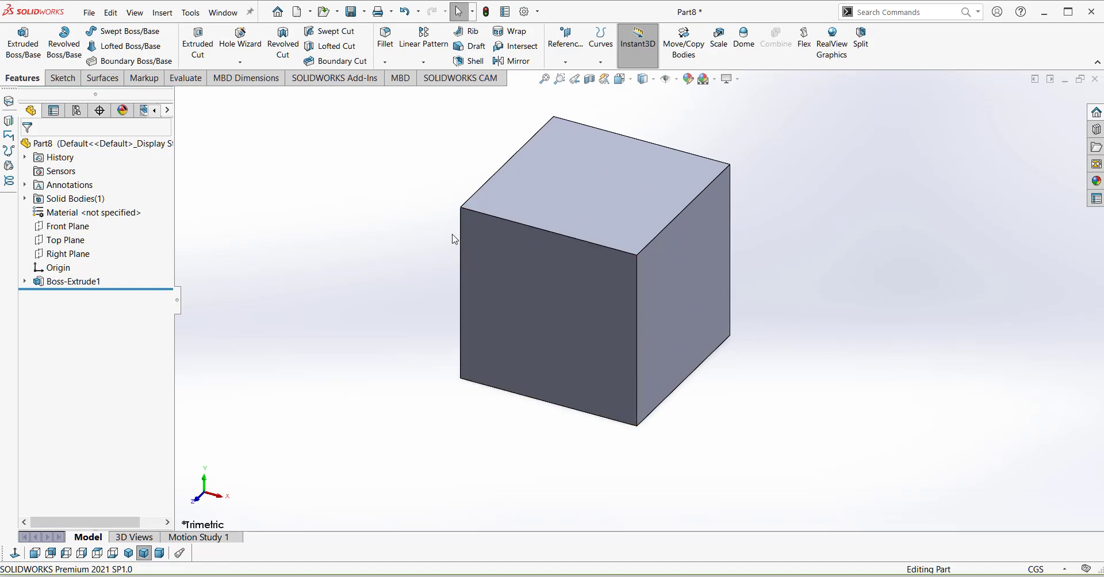
- Save the cube in STL format as "box cm" in the Soal folder
left_click(90, 13)
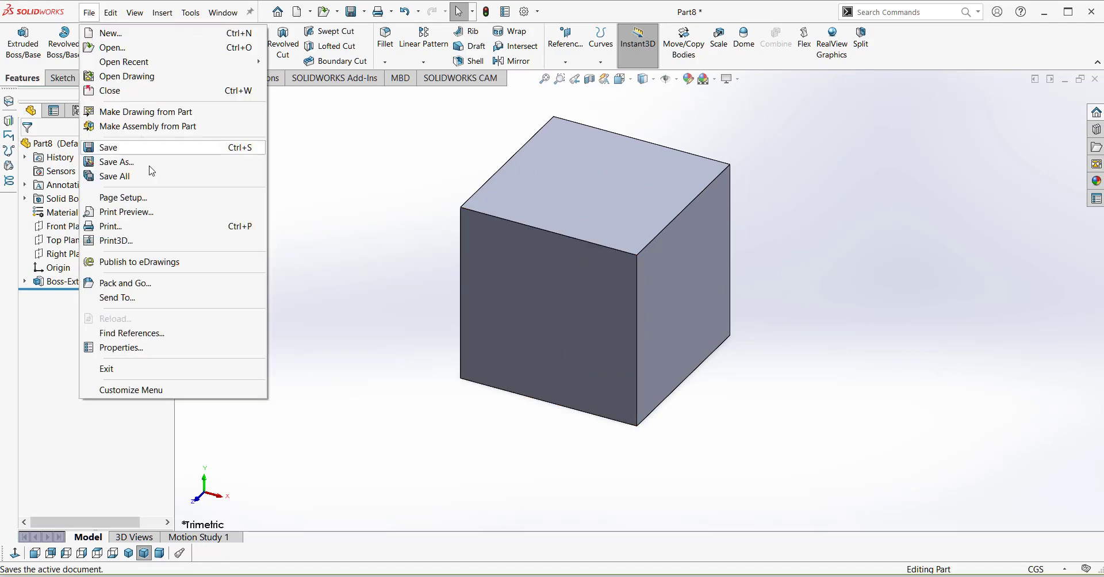
left_click(132, 161)
left_click(239, 365)
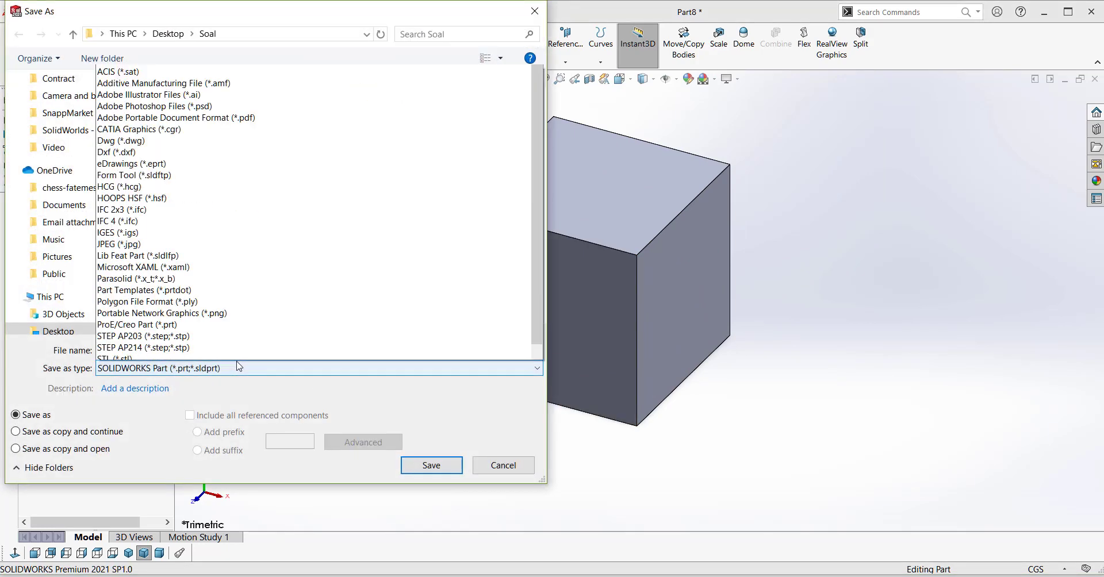
left_click(130, 343)
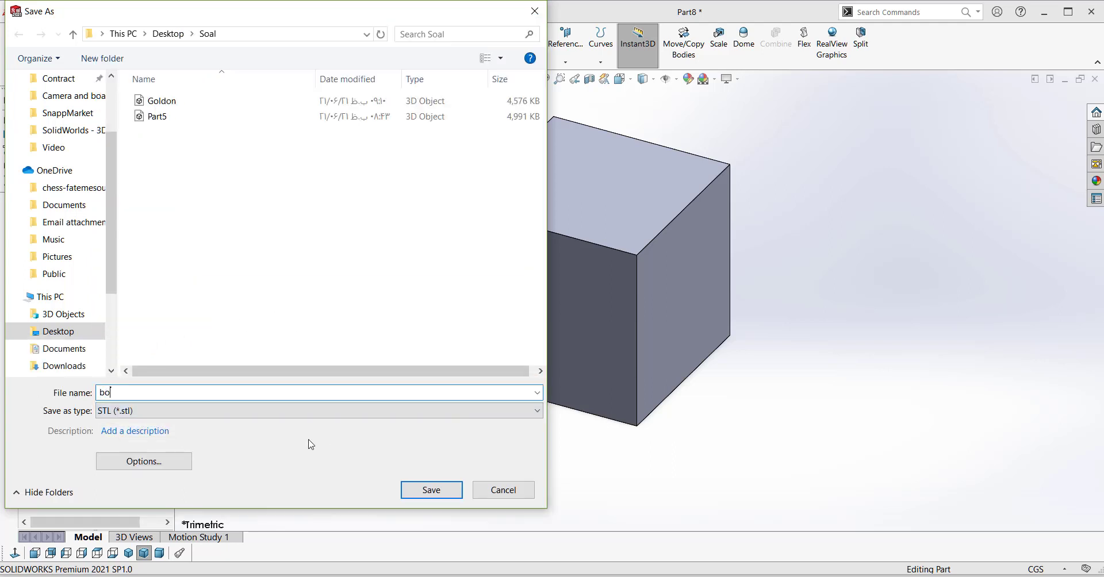
type("cm")
left_click(417, 490)
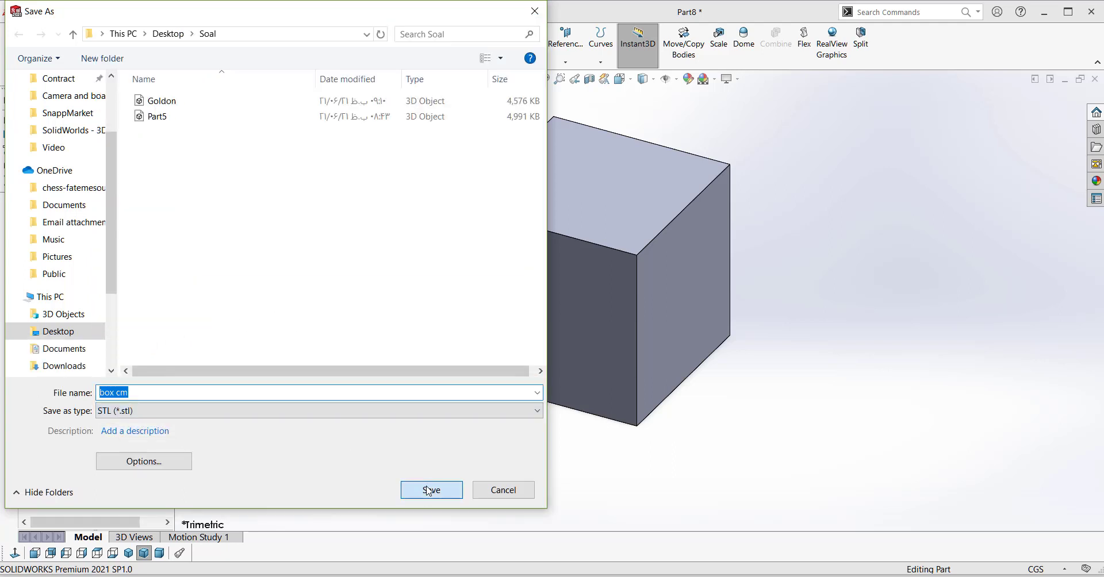
left_click(584, 314)
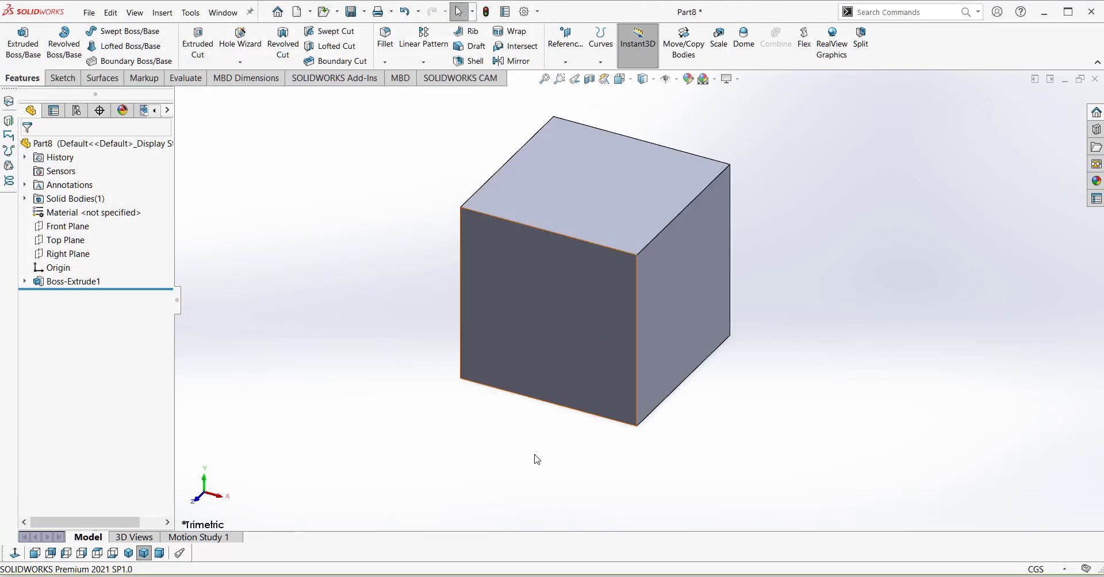
- Bring the "box cm" file from the Soal folder into Simplify3D and dismiss the auto-arrange error
mouse_move(478, 575)
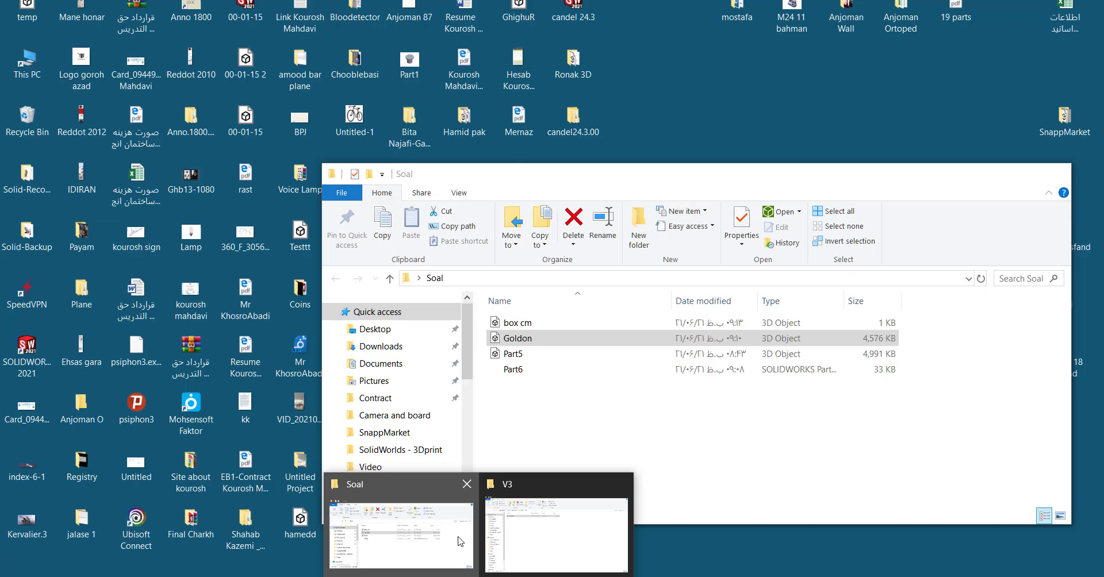
left_click(460, 542)
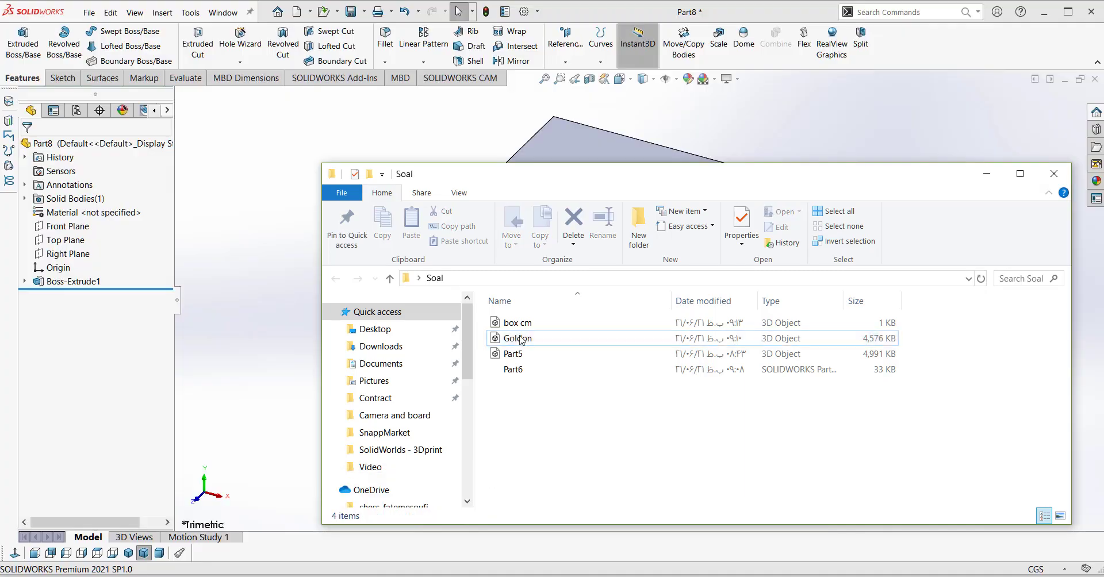
left_click_drag(520, 341, 603, 358)
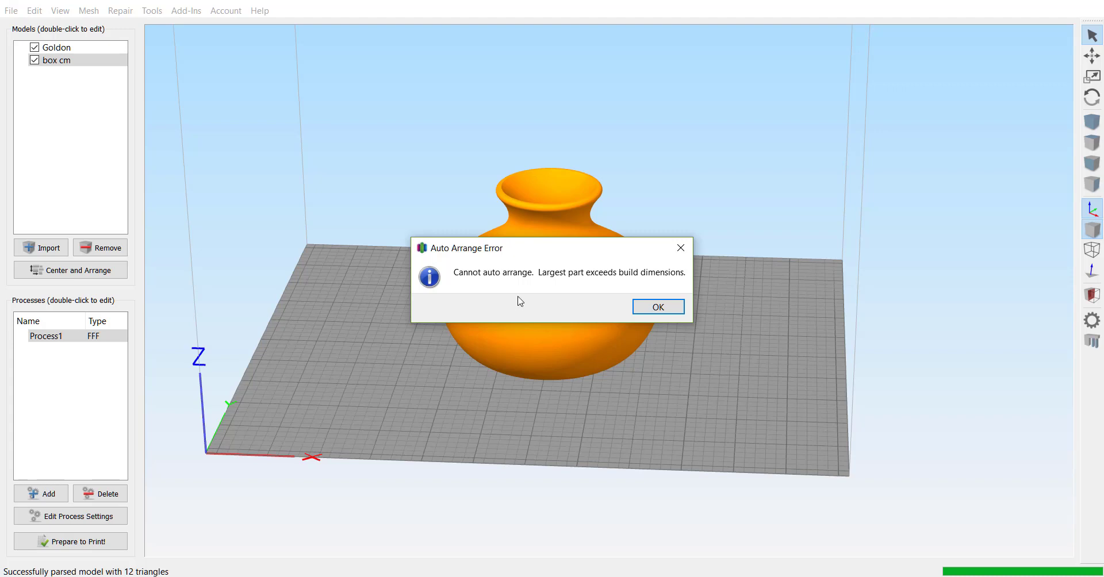
left_click(649, 307)
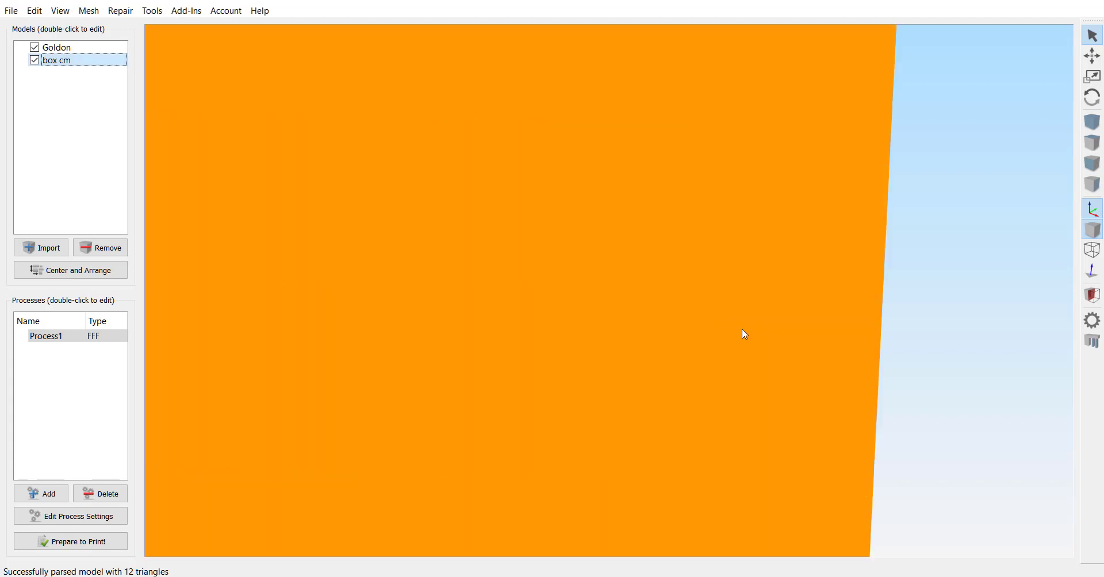
left_click_drag(985, 302, 753, 298)
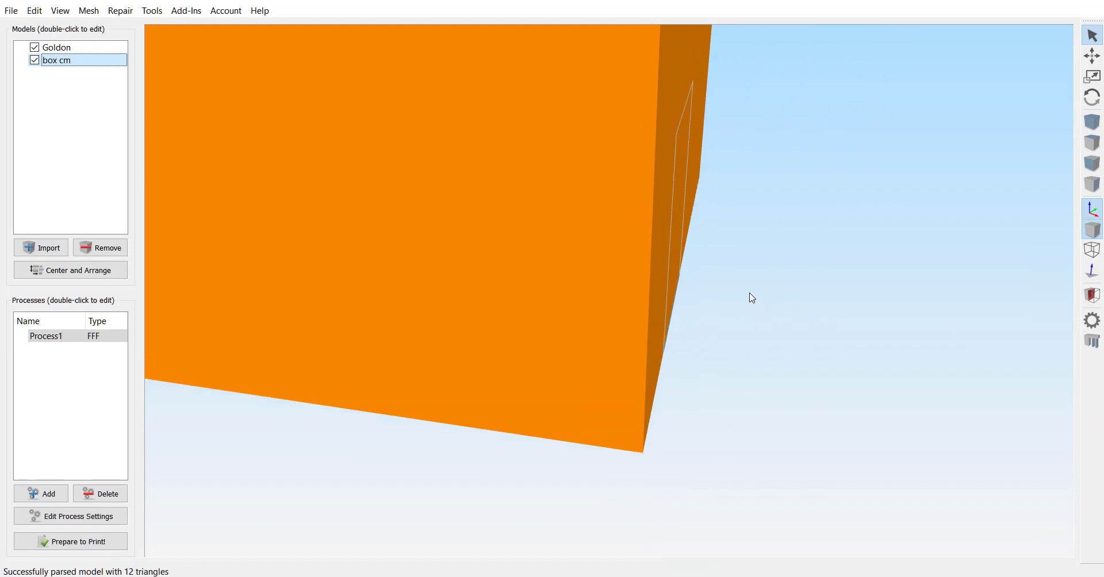
- Scale the "box cm" model uniformly to 10%, and center and arrange the models on the build plate
double_click(563, 261)
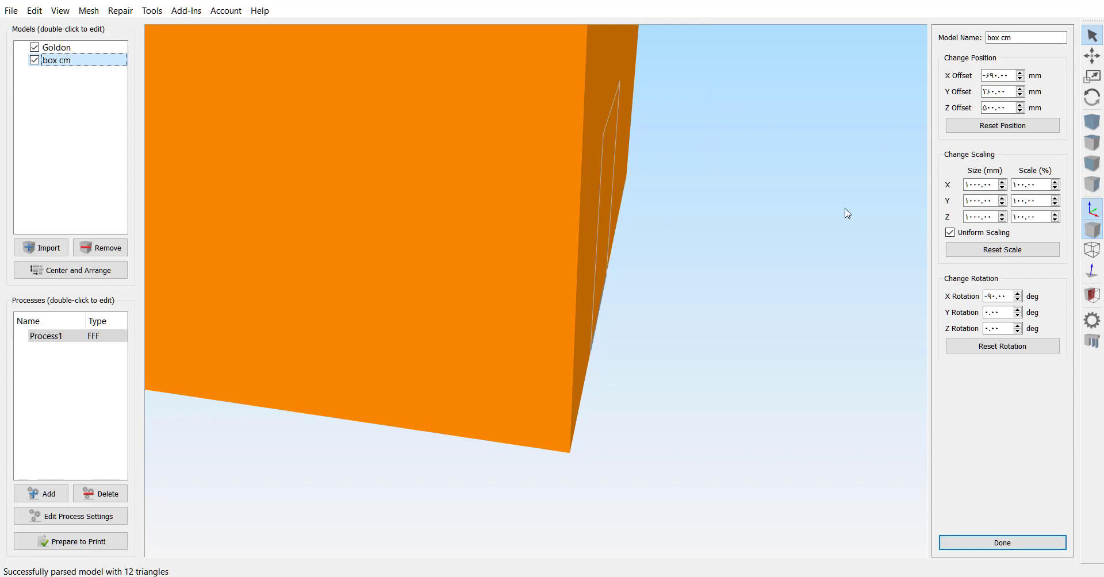
left_click(1043, 186)
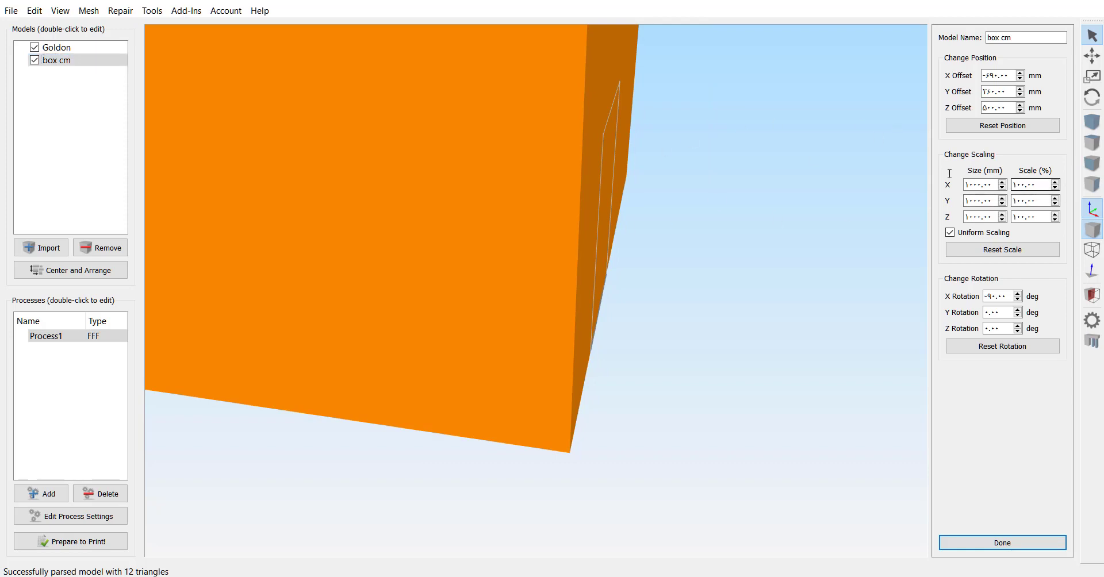
key("ctrl+a")
type("10")
key("Return")
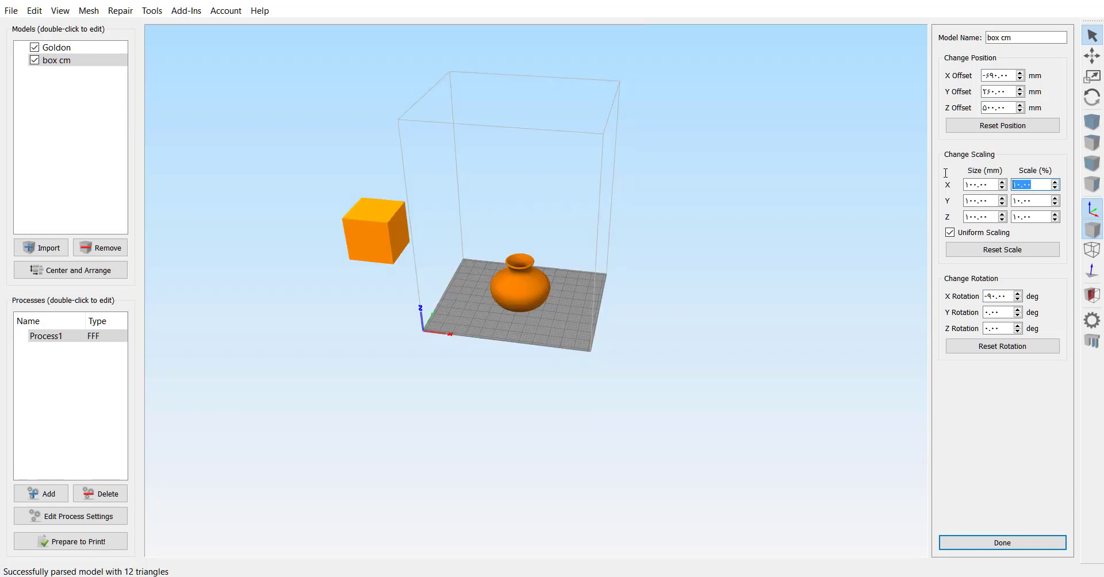
left_click(43, 275)
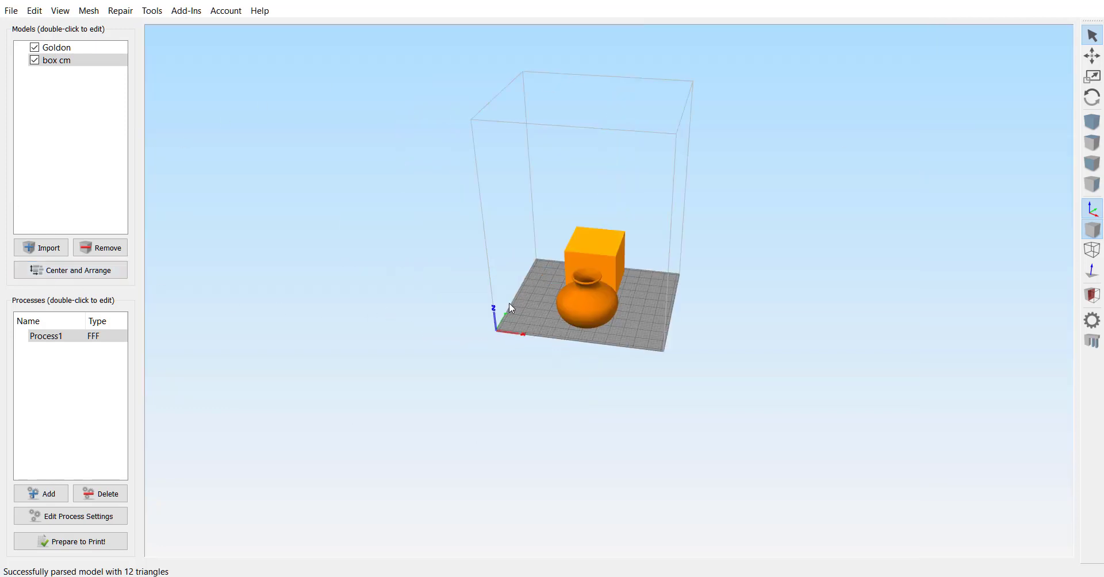
- Delete the Goldon vase and the "box cm" cube from the build plate
scroll(624, 340, "up", 5)
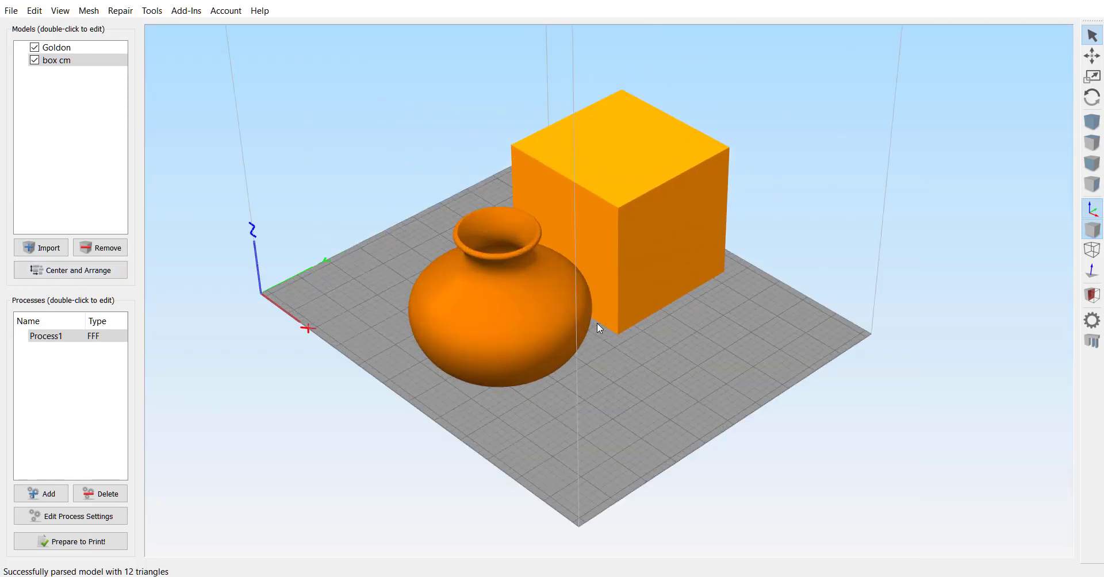
left_click(557, 320)
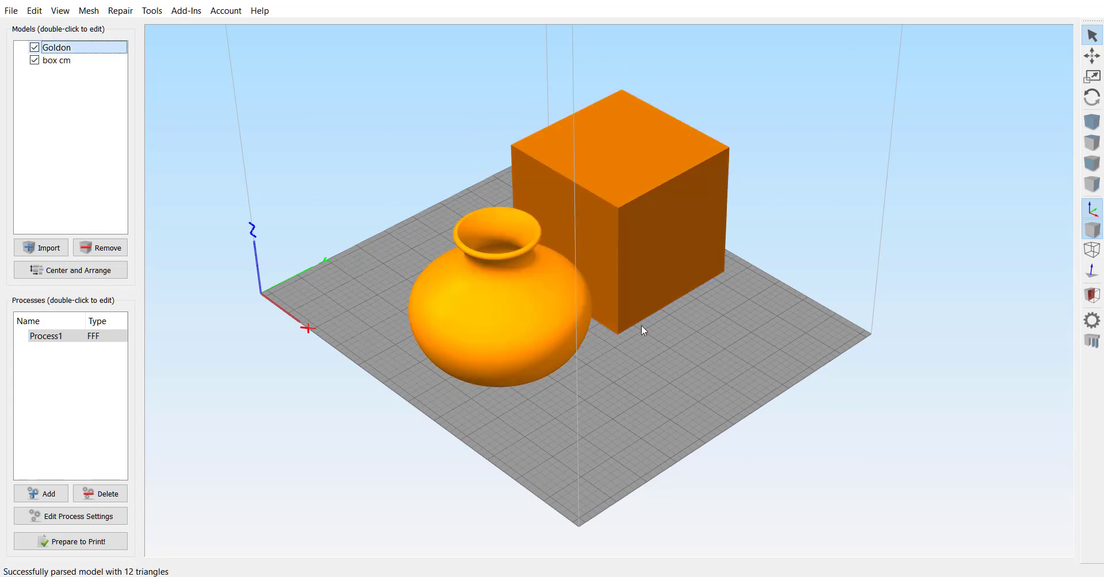
key("Delete")
key("Delete")
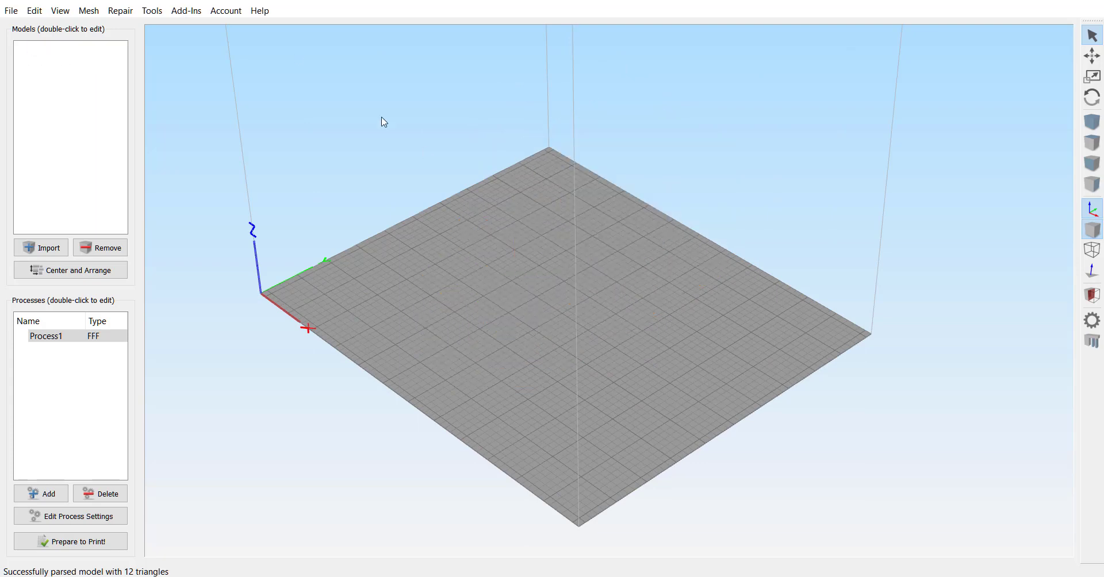
- Add a Scale All import action of 10% to the general model options and apply the settings
left_click(151, 11)
left_click(166, 24)
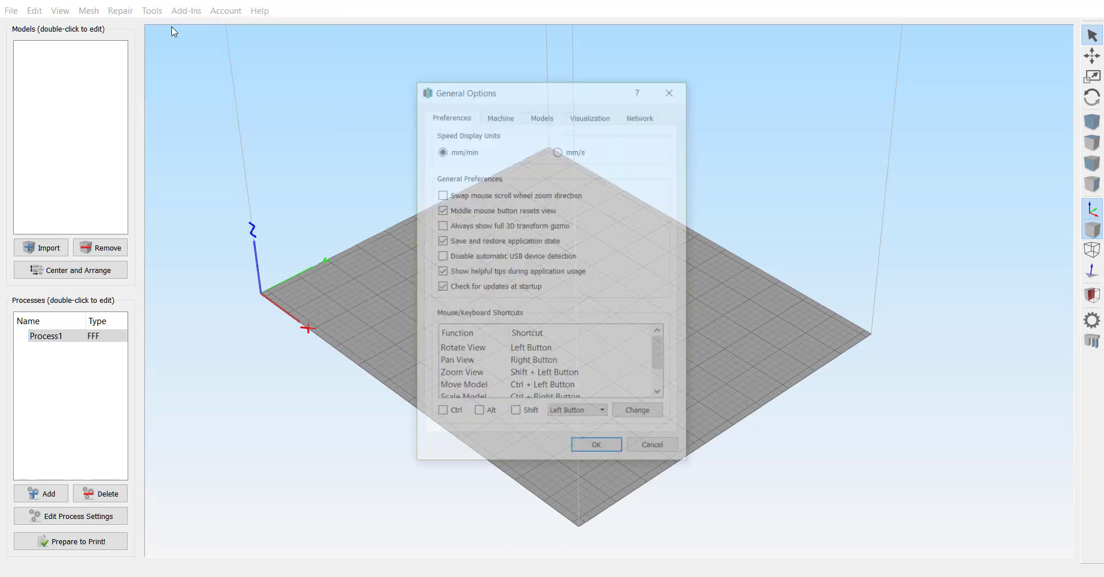
left_click(483, 118)
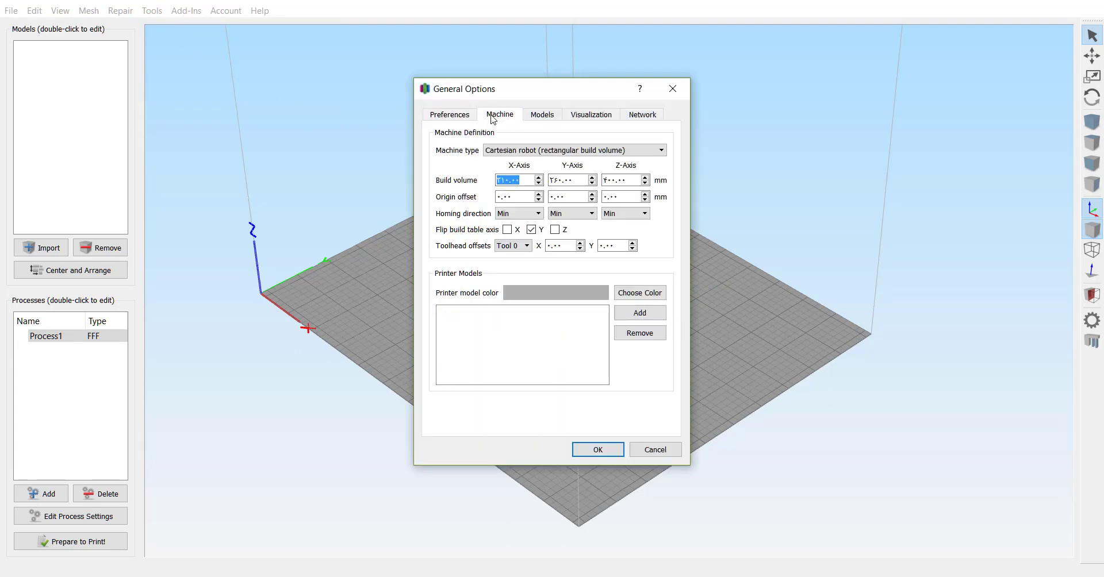
left_click(530, 116)
left_click(464, 333)
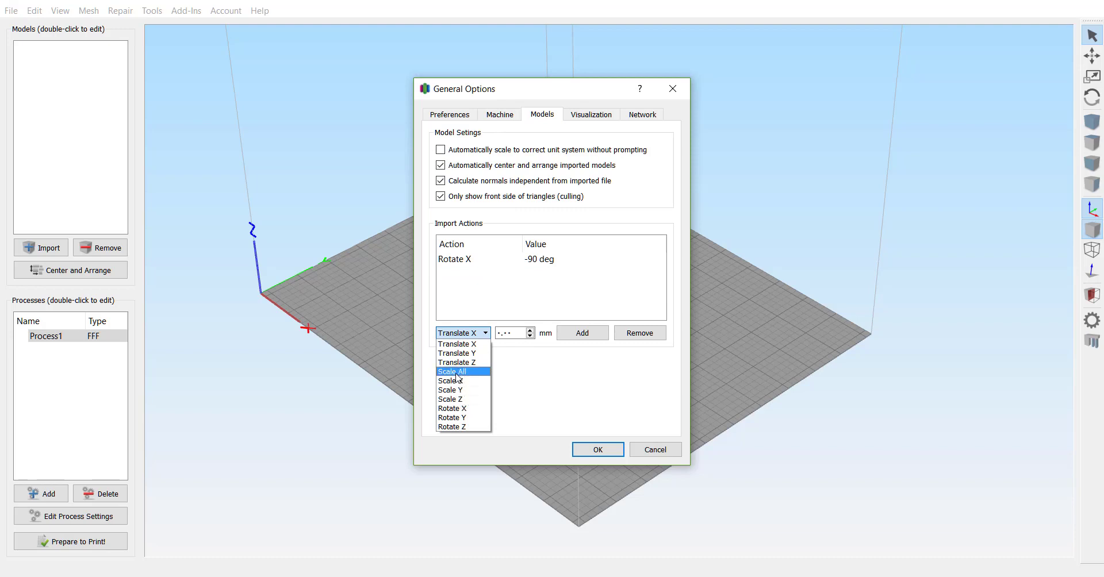
left_click(457, 372)
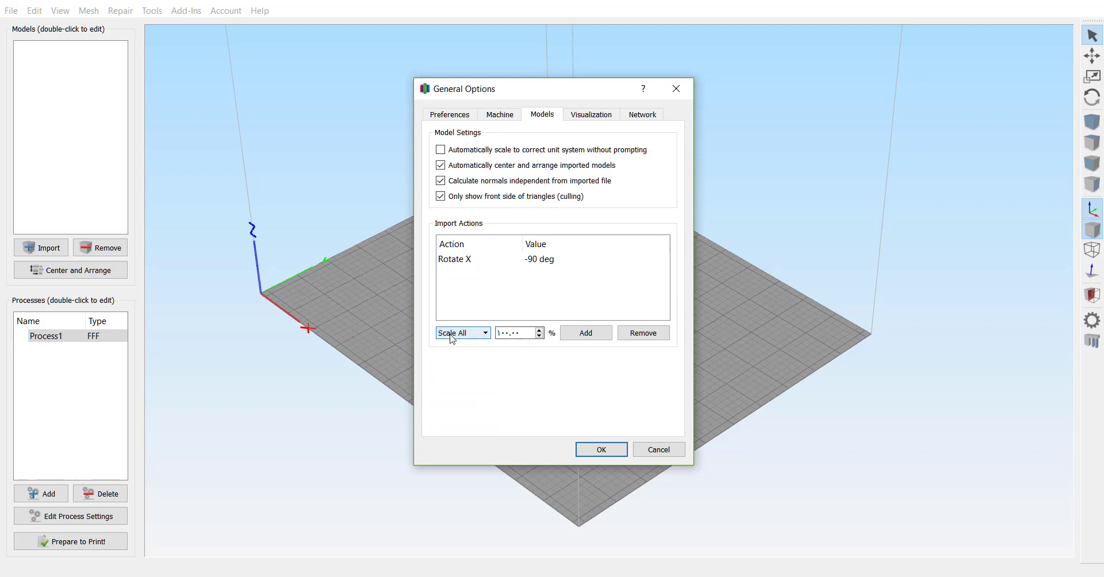
left_click(469, 334)
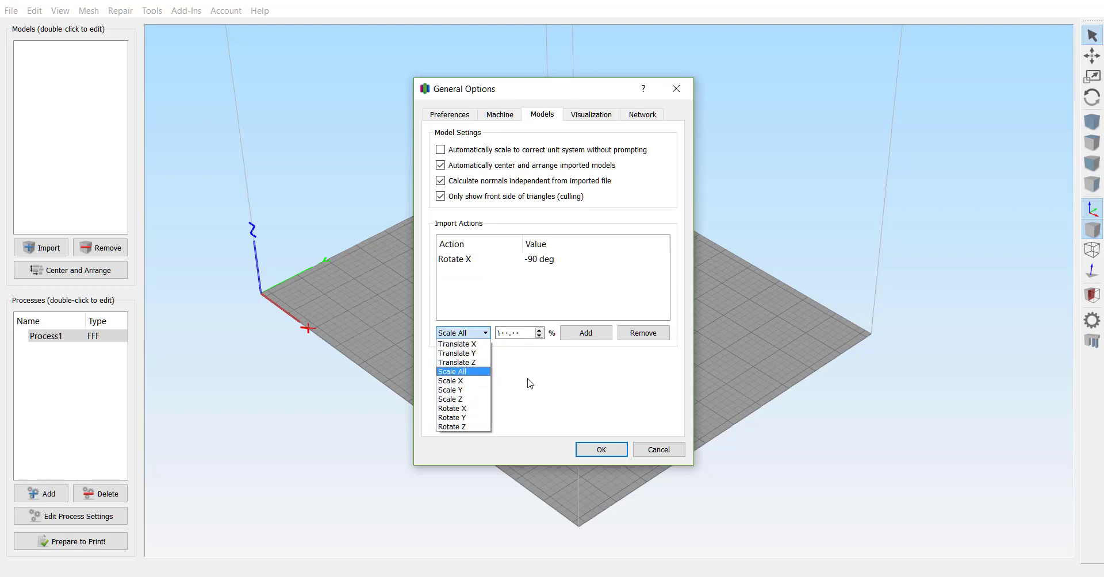
left_click(467, 334)
double_click(528, 338)
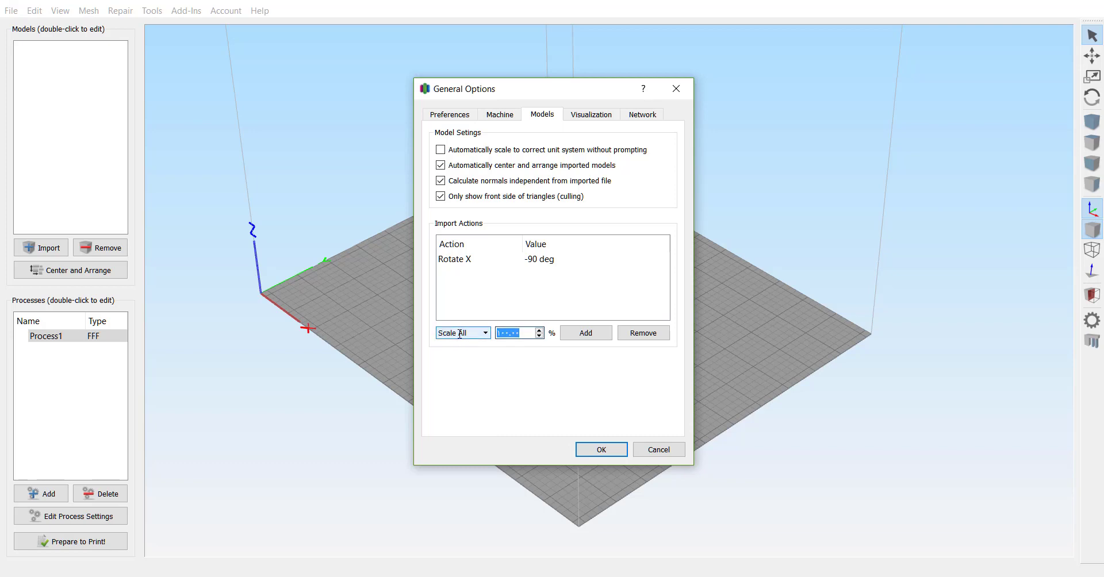
type("10")
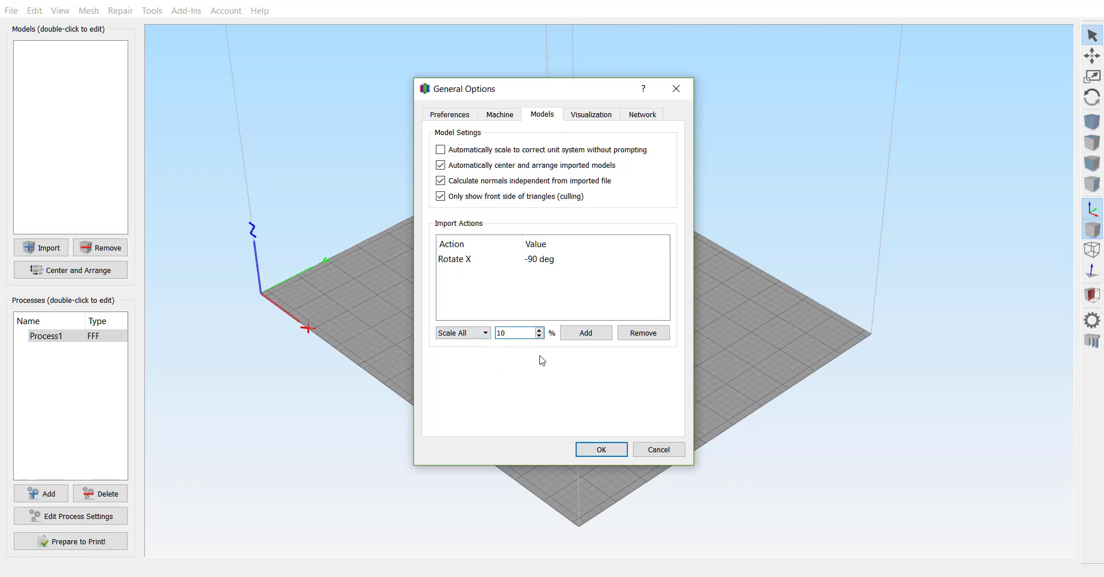
left_click(580, 334)
left_click(580, 334)
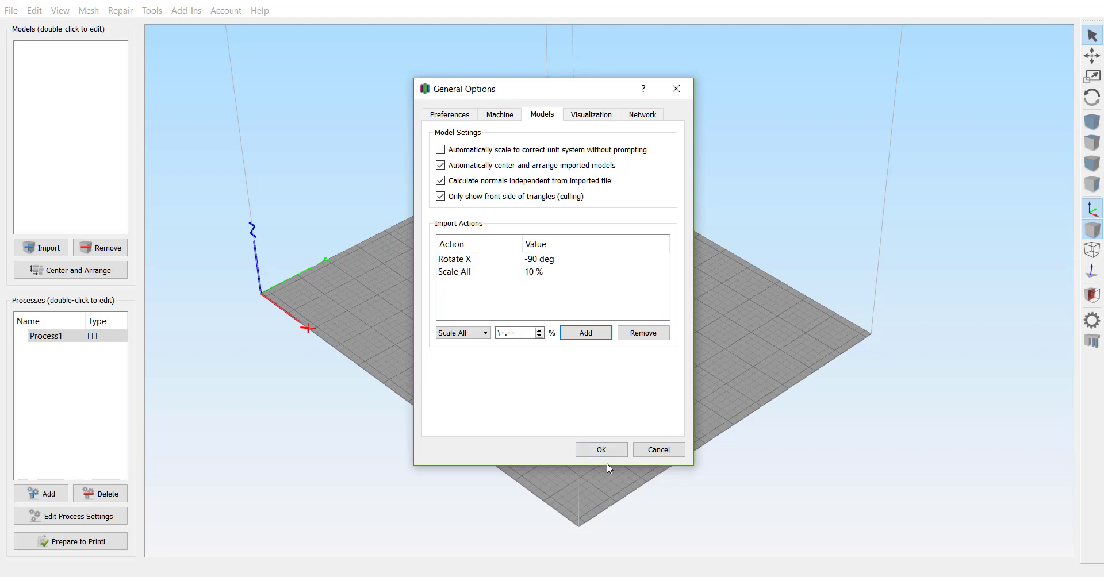
left_click(601, 450)
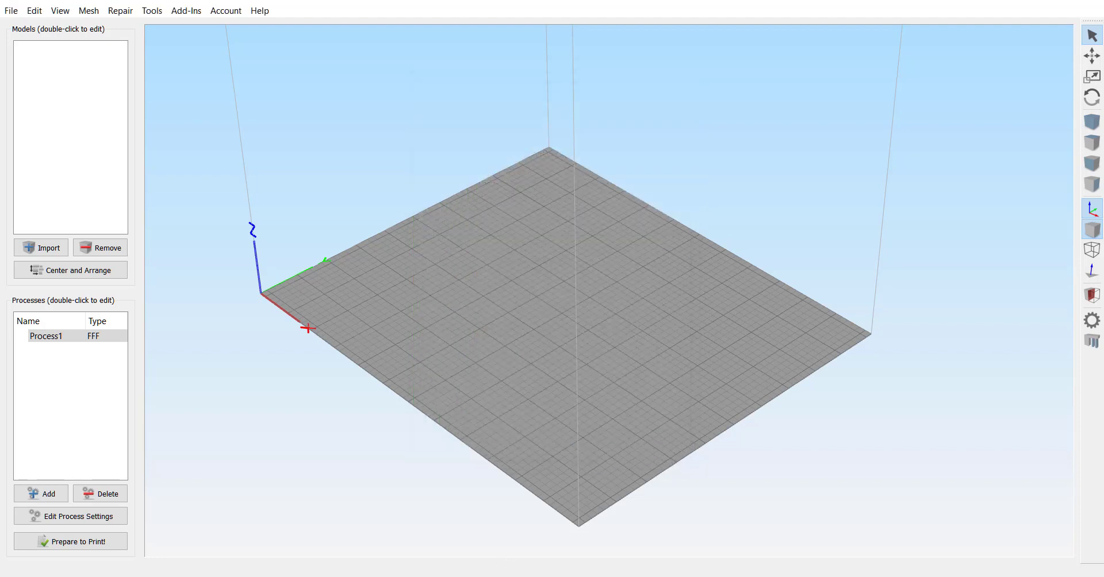
- Import the "box cm" file from the Soal folder onto the empty build plate
left_click(479, 576)
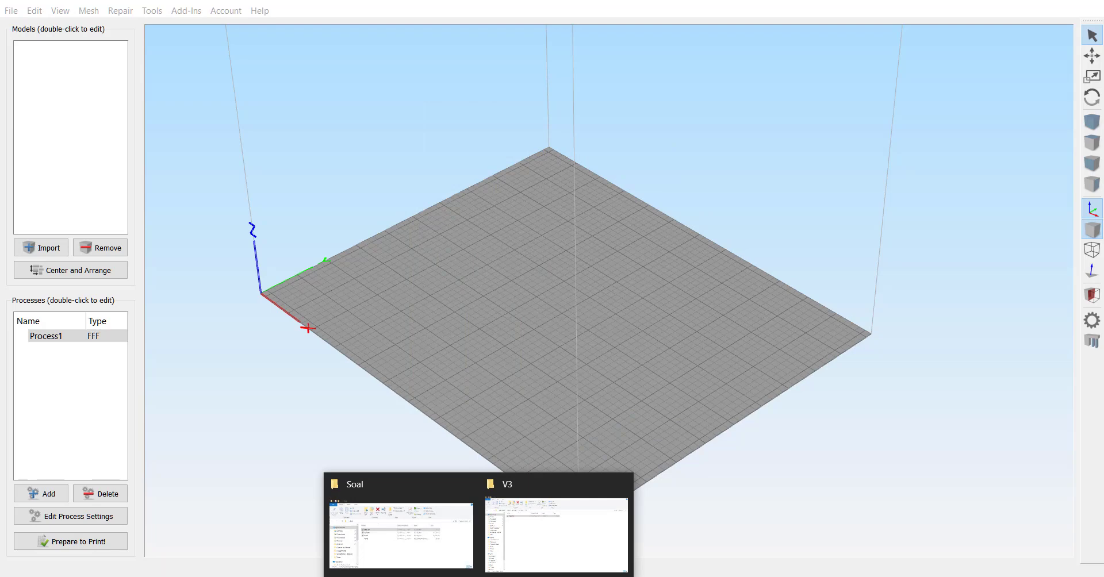
left_click(401, 535)
left_click(517, 324)
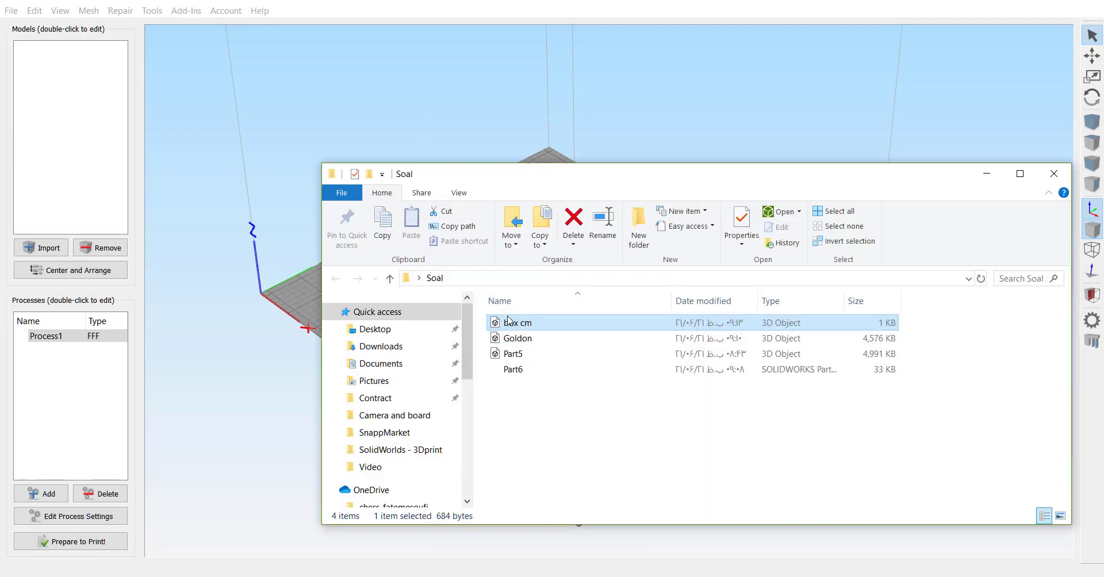
left_click_drag(517, 324, 285, 294)
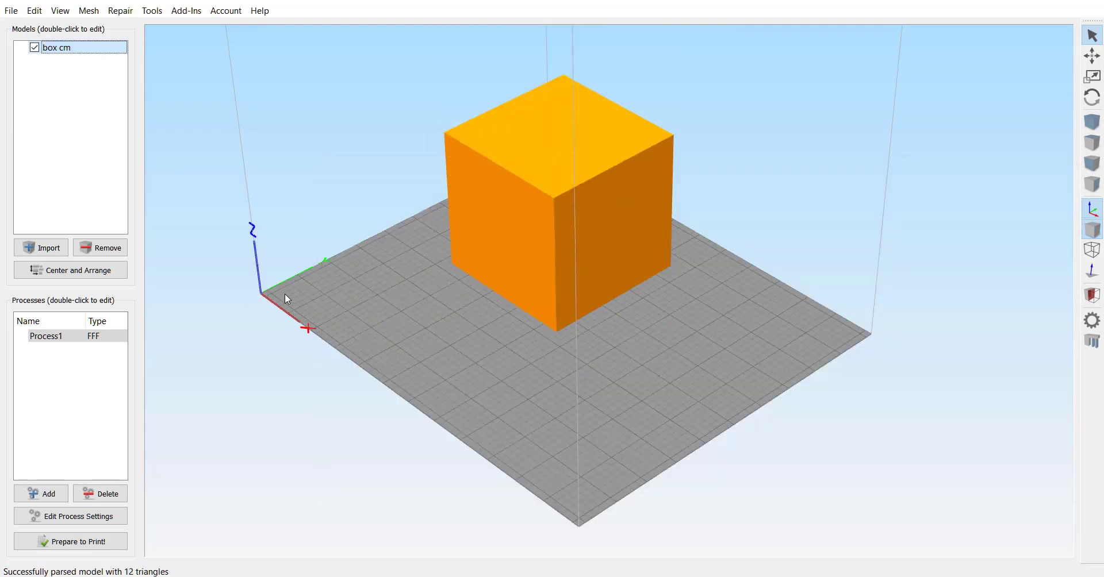
- Open the imported cube's model settings and check its X size in millimetres
left_click_drag(522, 394, 561, 287)
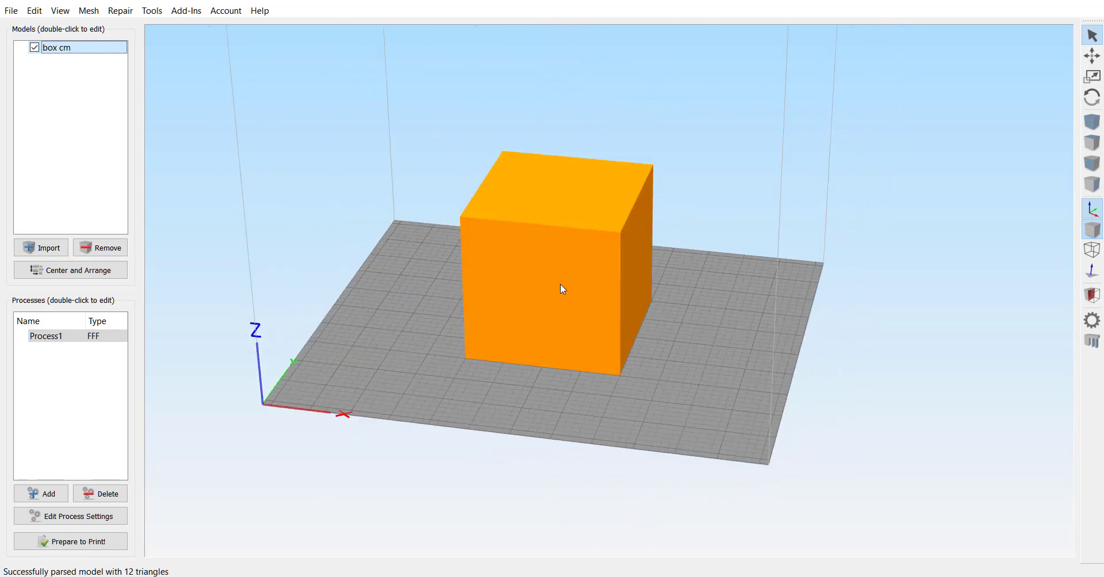
double_click(561, 287)
left_click_drag(989, 185, 959, 183)
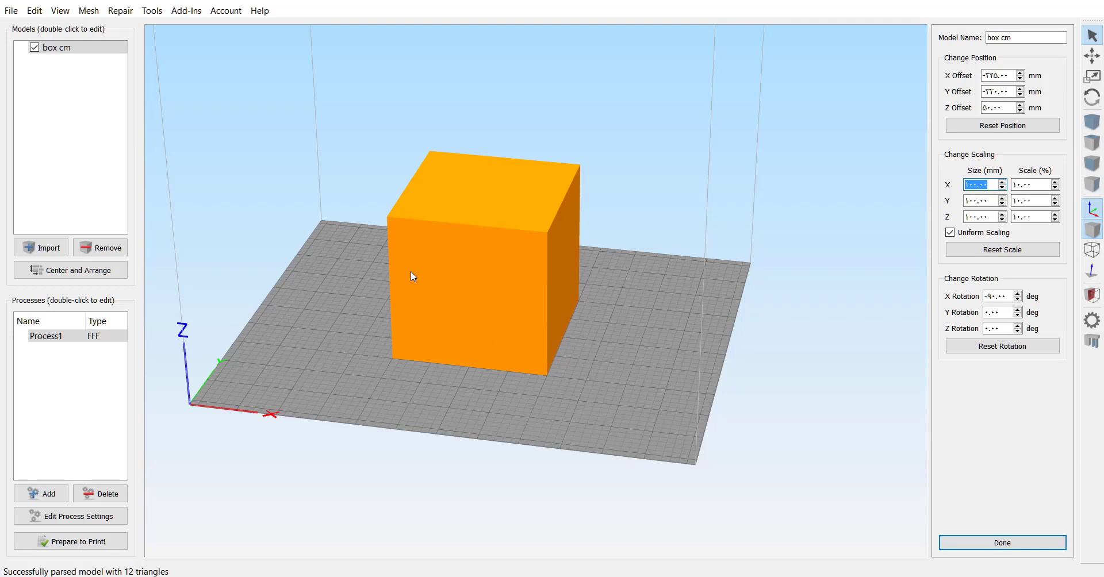
- Try replacing the 10% Scale All import action with a 2540% scale in the general model options, discarding the changes
left_click(155, 12)
left_click(173, 31)
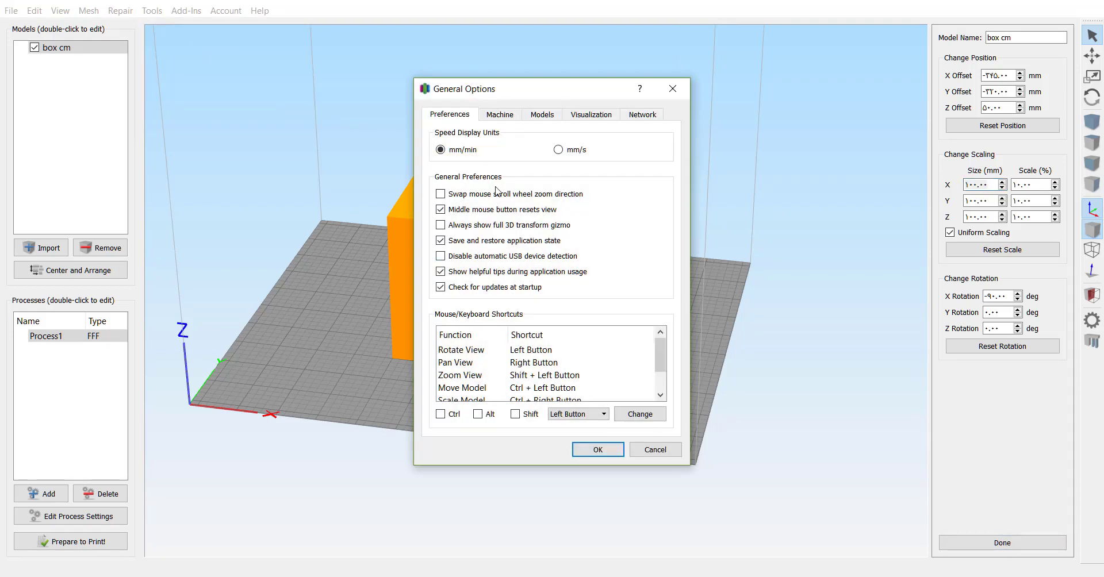
left_click(500, 118)
left_click(529, 117)
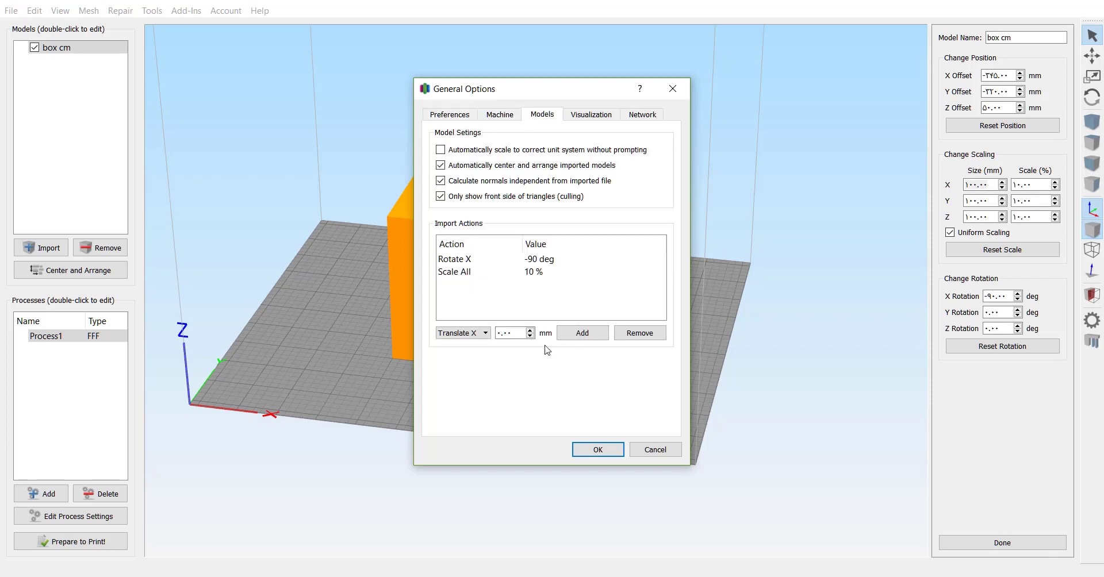
left_click(475, 260)
left_click(477, 272)
left_click(639, 333)
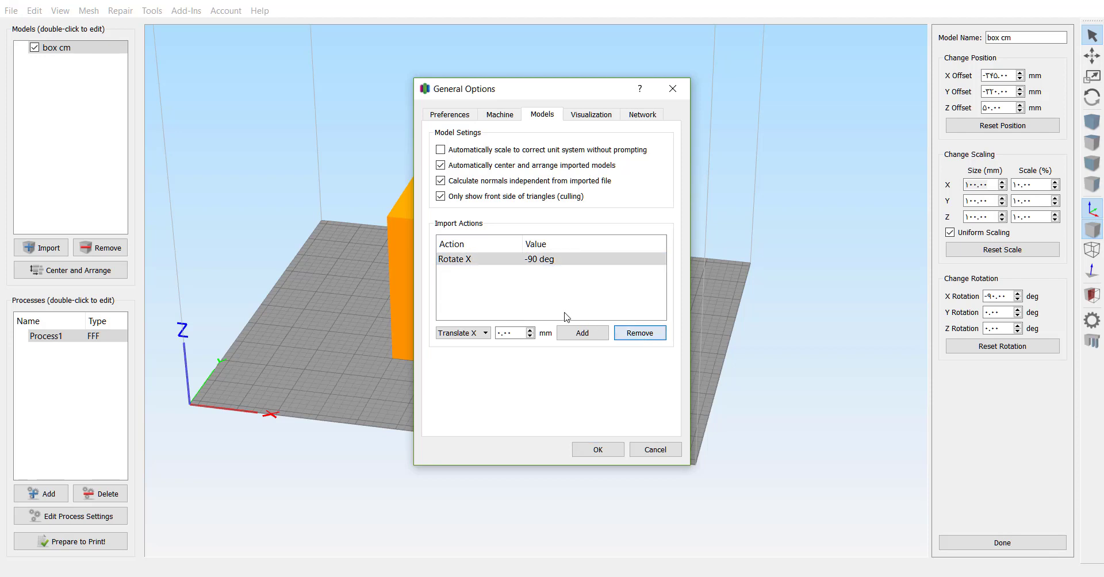
left_click(463, 333)
left_click(485, 373)
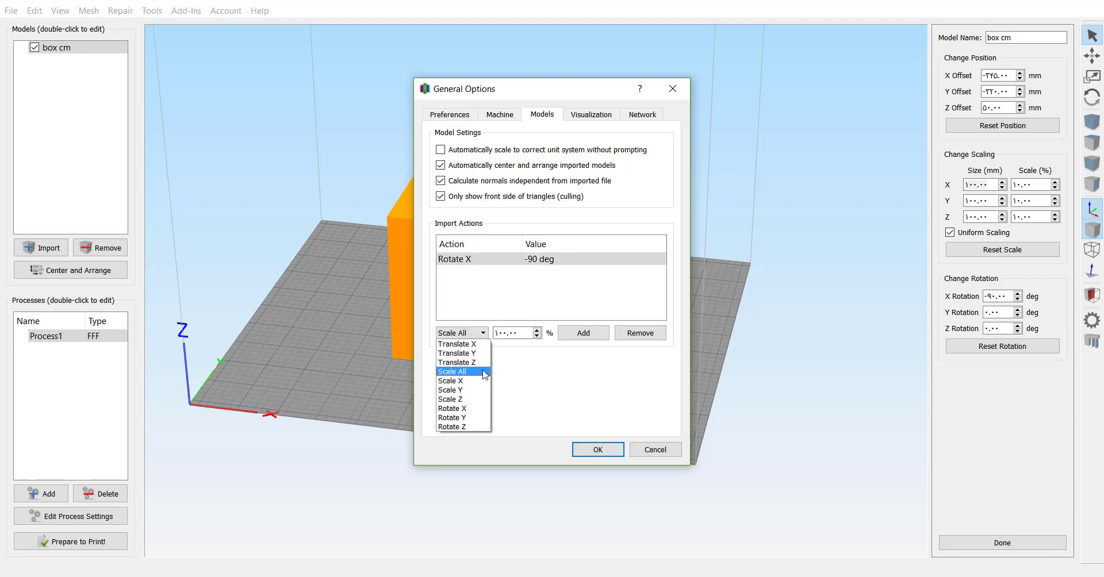
left_click_drag(522, 332, 467, 330)
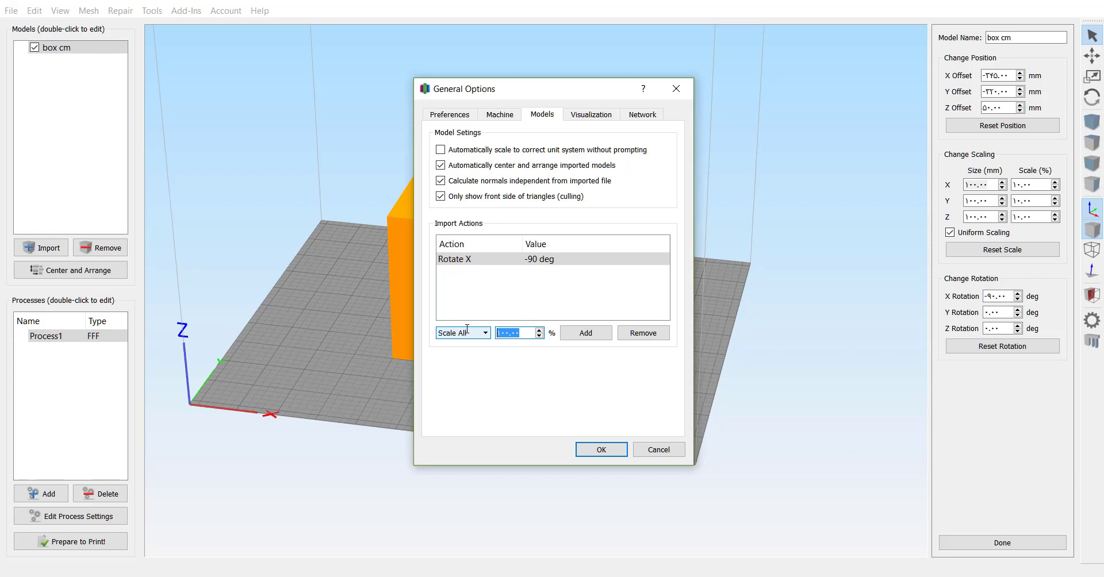
type("2540")
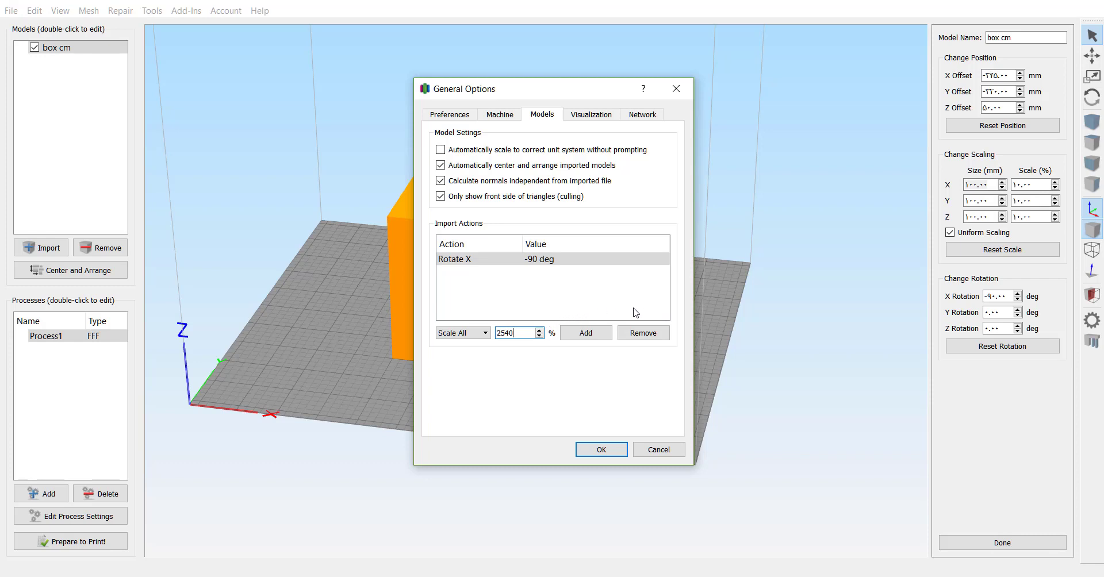
left_click(676, 88)
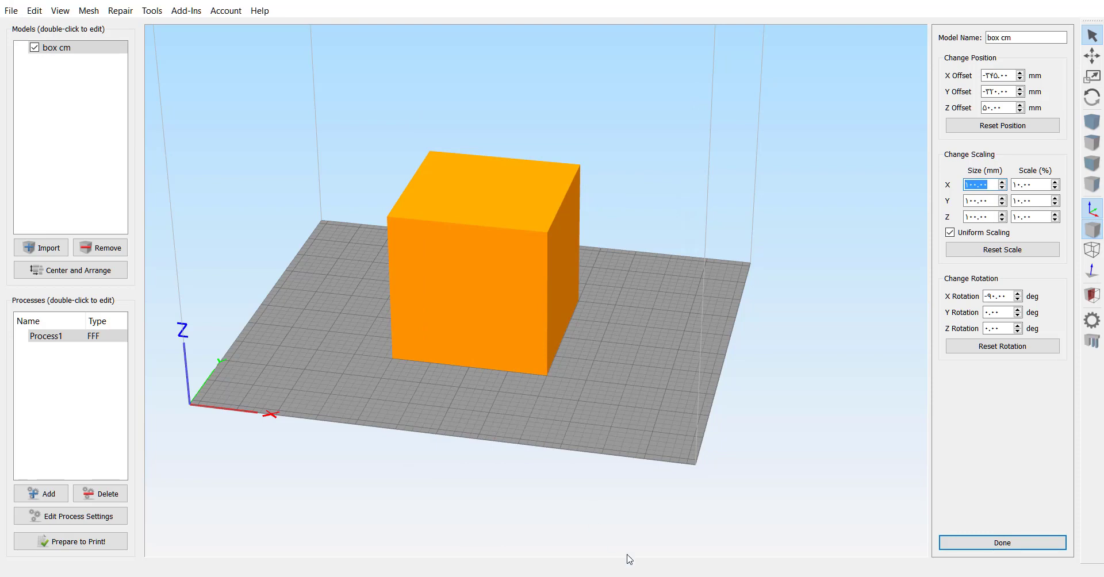
- Switch to the SOLIDWORKS cube in Part8 and set its document units to MMGS (millimeter, gram, second)
left_click(586, 576)
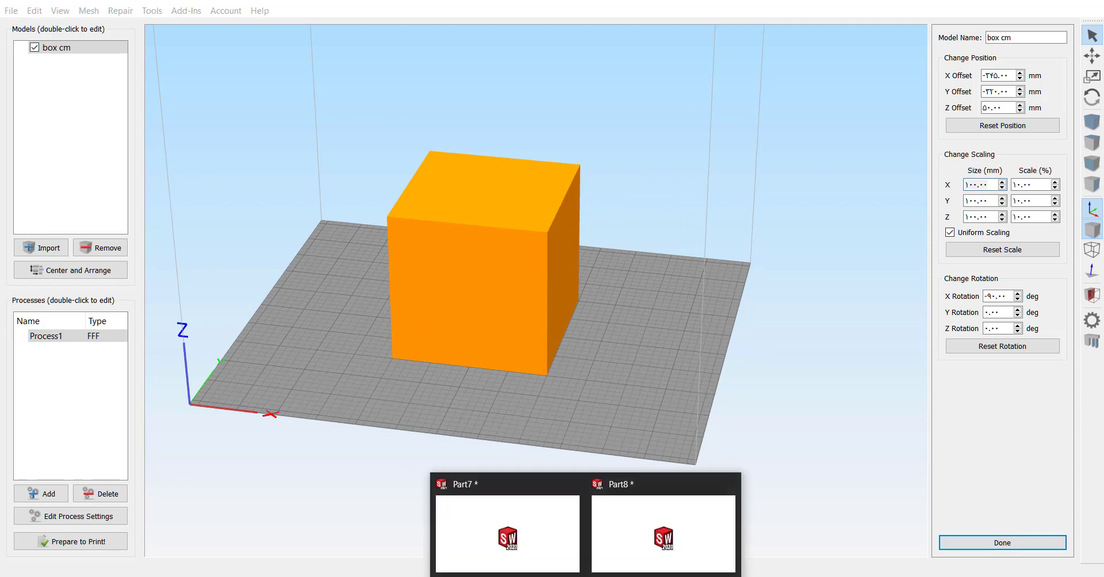
left_click(617, 542)
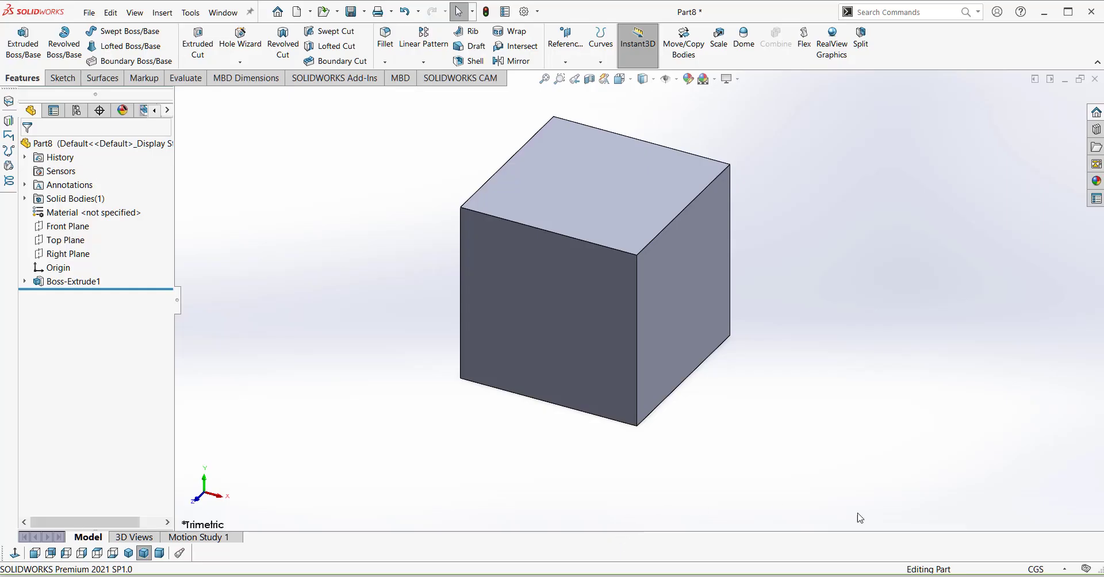
left_click(1035, 569)
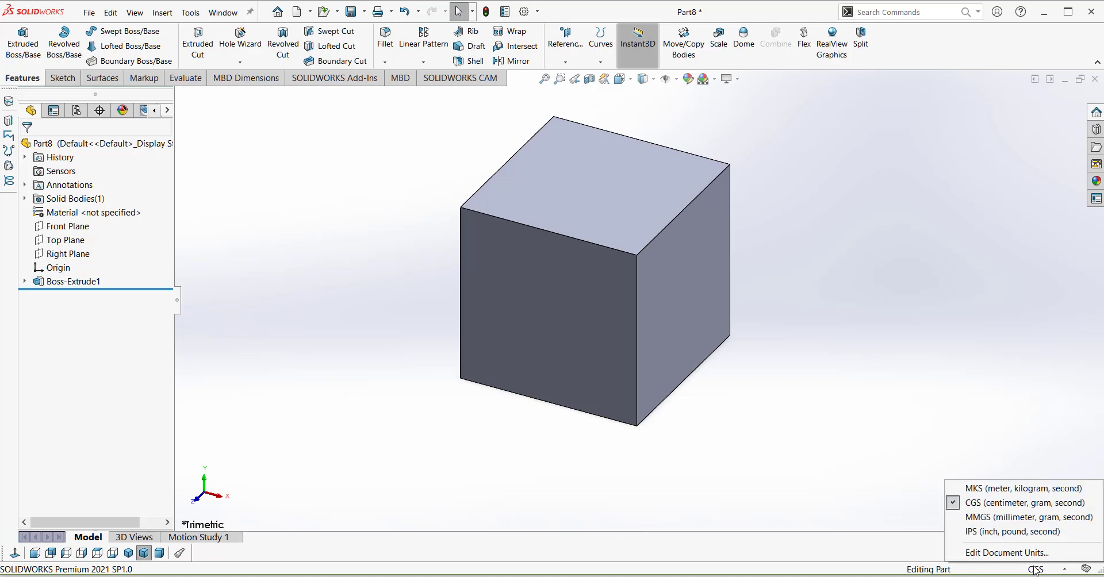
left_click(987, 517)
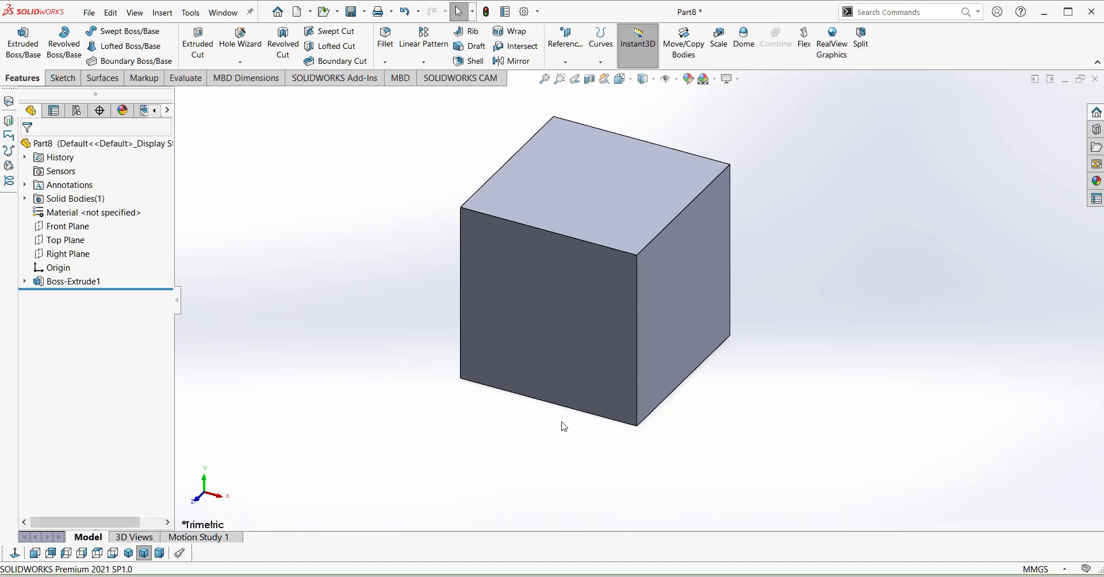
scroll(626, 433, "up", 2)
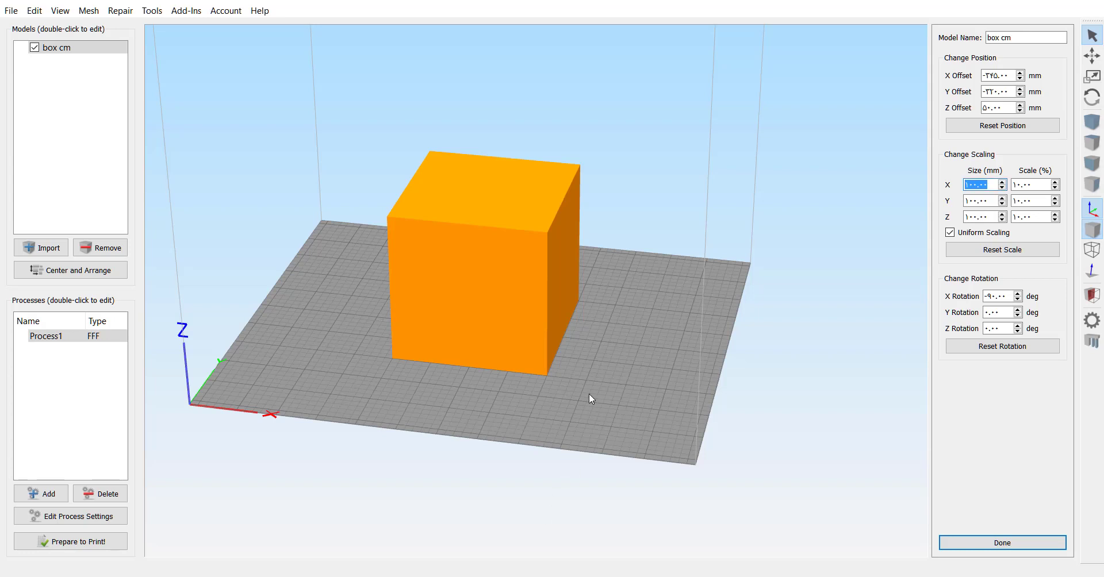
- Back in Simplify3D, remove the 10% Scale All import action from the general model options and apply the settings
scroll(589, 395, "up", 1)
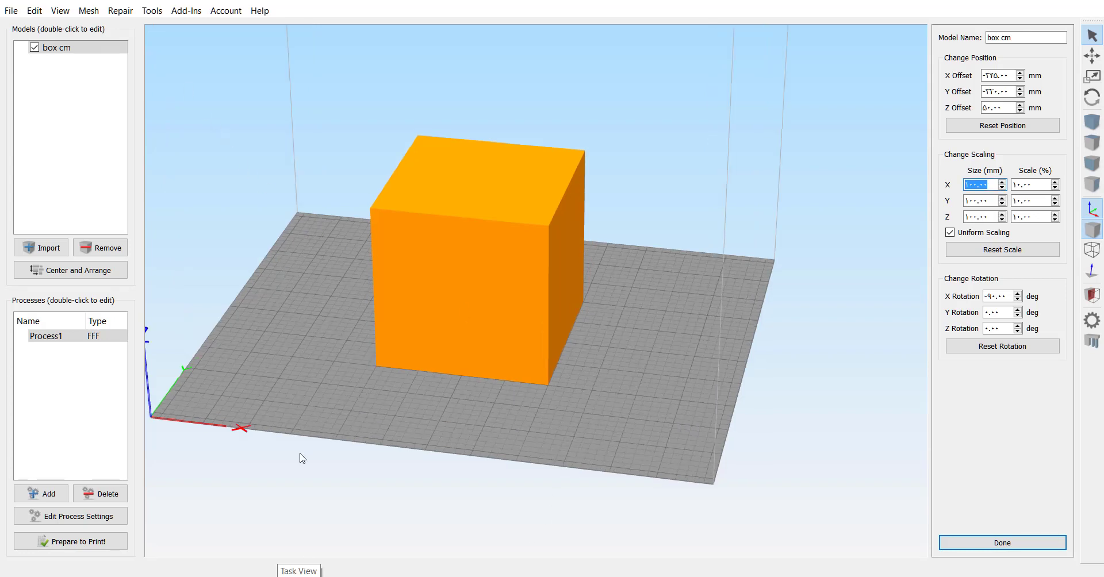
left_click(151, 10)
left_click(164, 26)
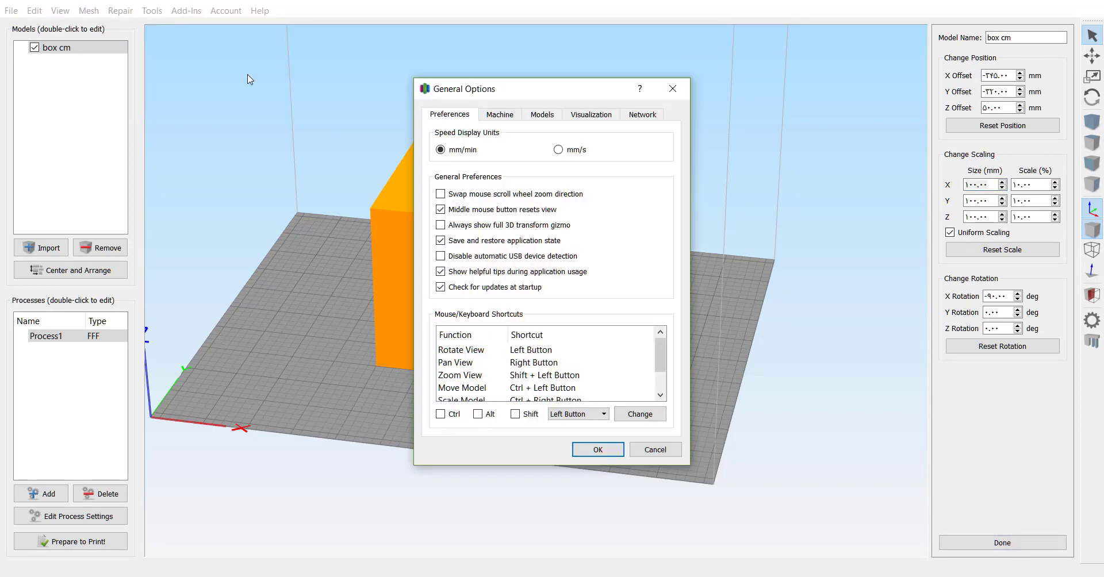
left_click(541, 116)
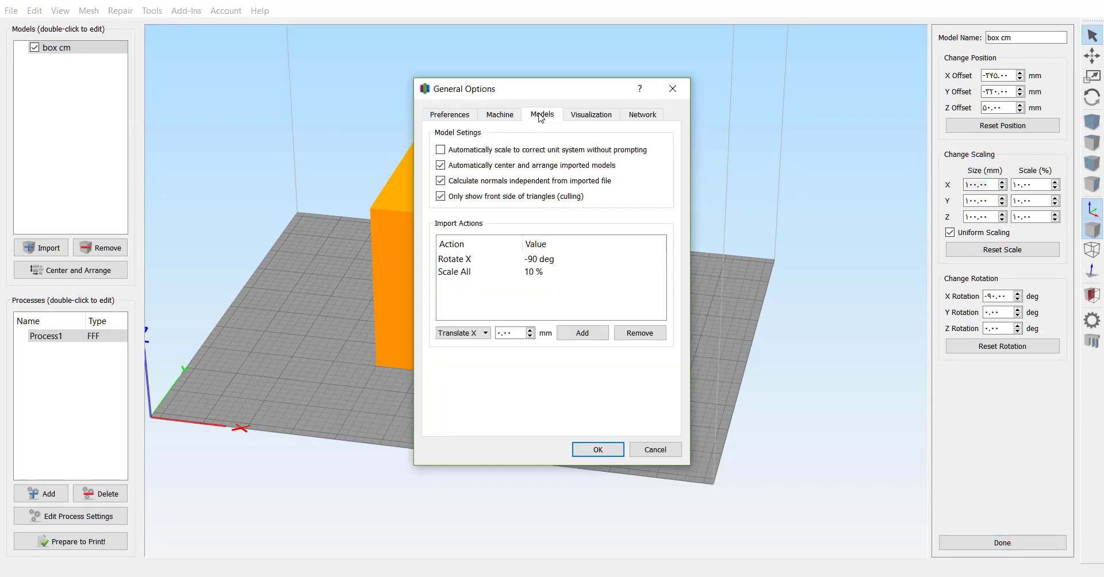
left_click(466, 273)
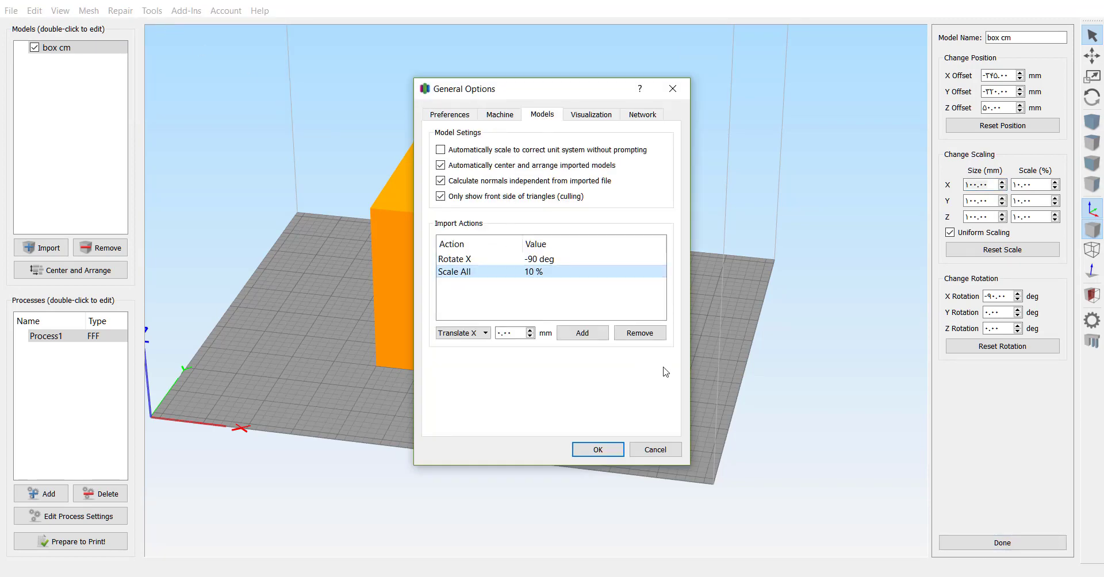
left_click(644, 338)
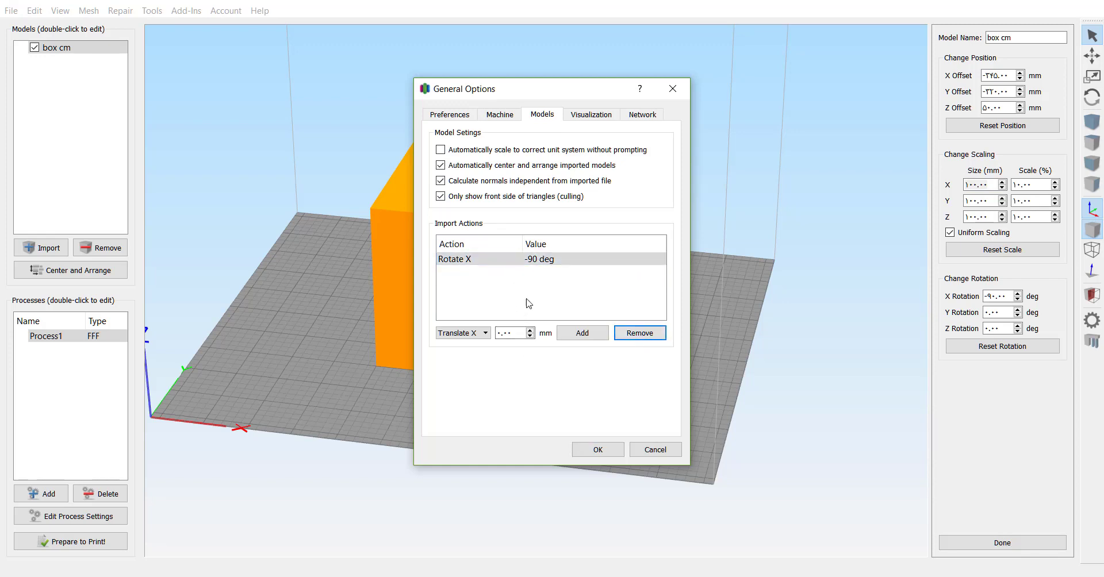
left_click(598, 450)
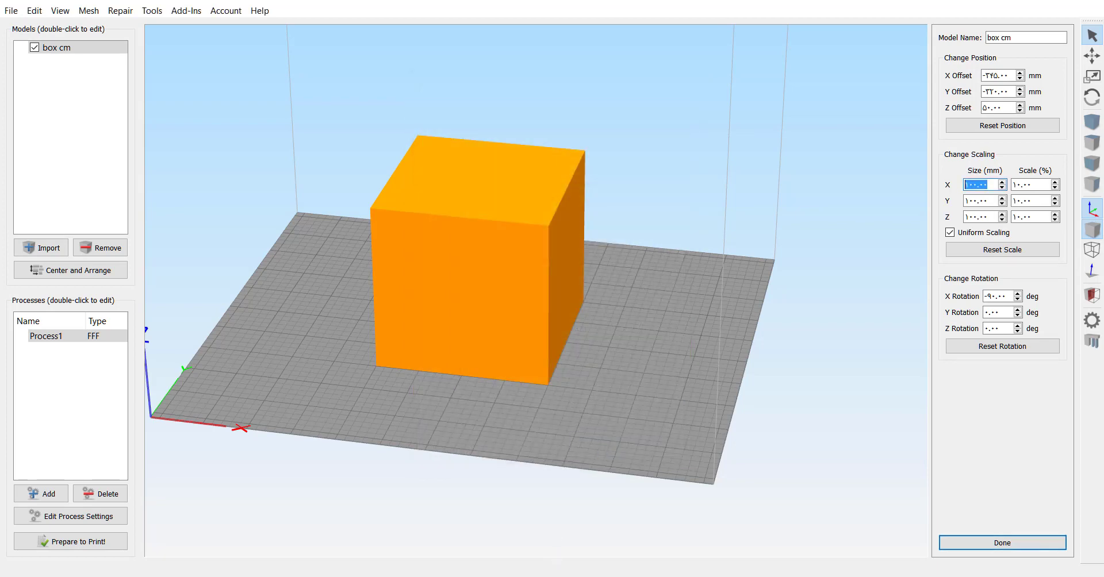
- Import the Goldon file from the Soal folder and delete the "box cm" cube from the build plate
mouse_move(480, 576)
left_click(510, 555)
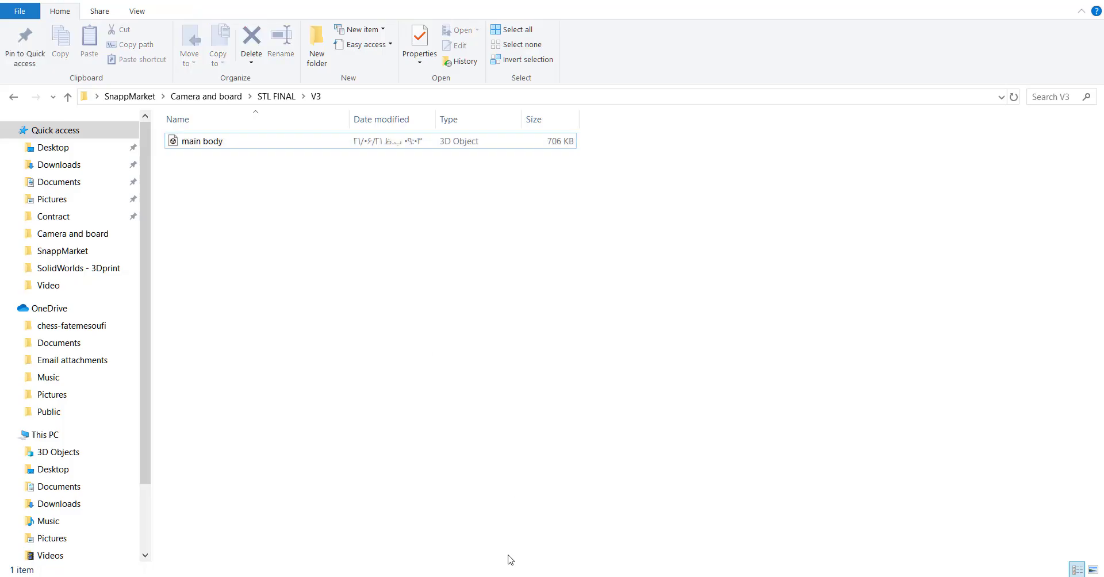
left_click(415, 555)
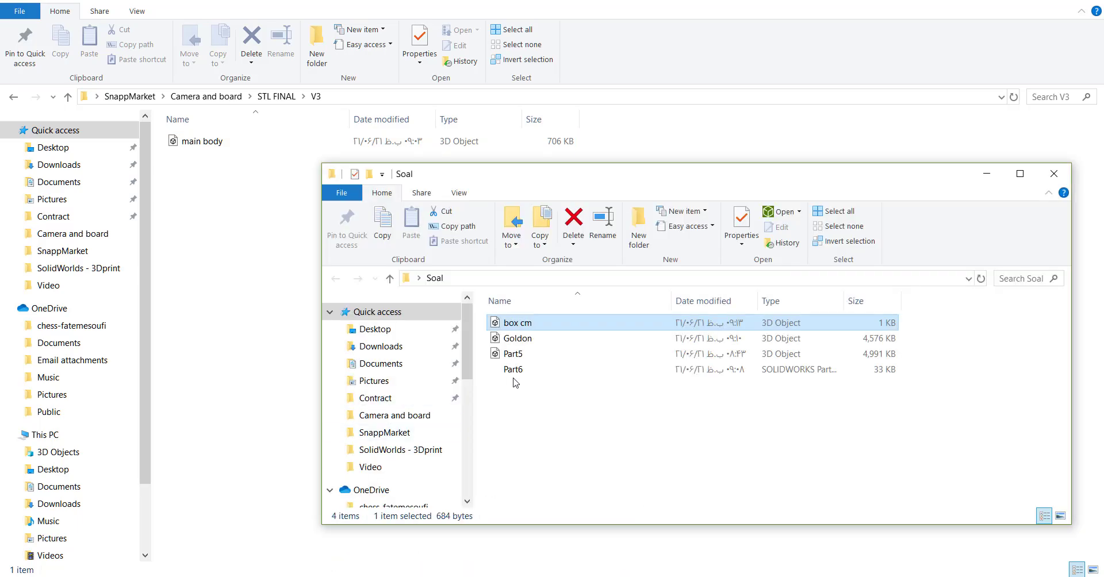
left_click_drag(520, 349, 604, 405)
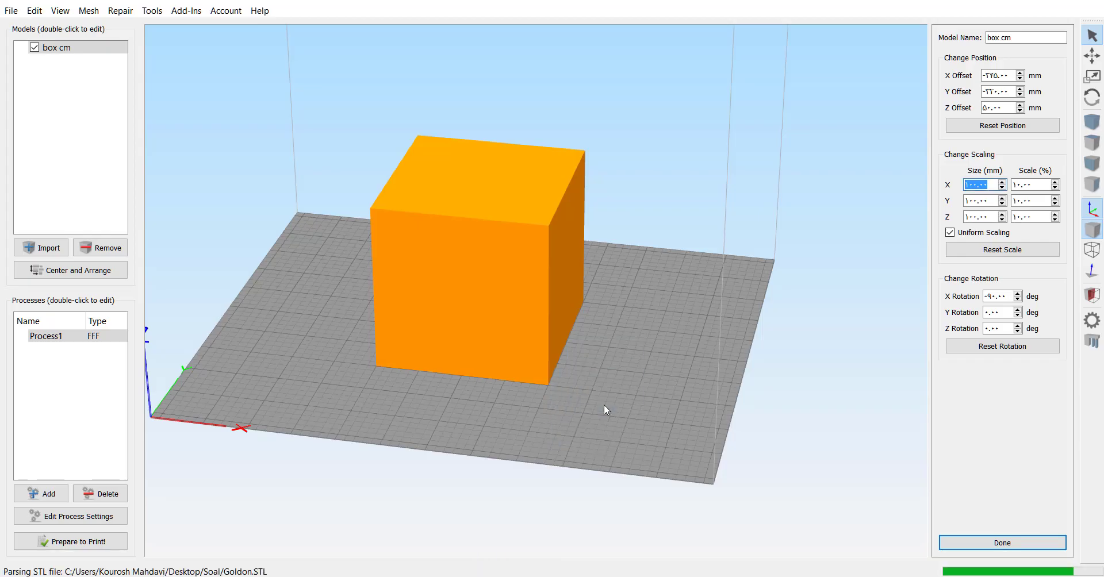
left_click(627, 178)
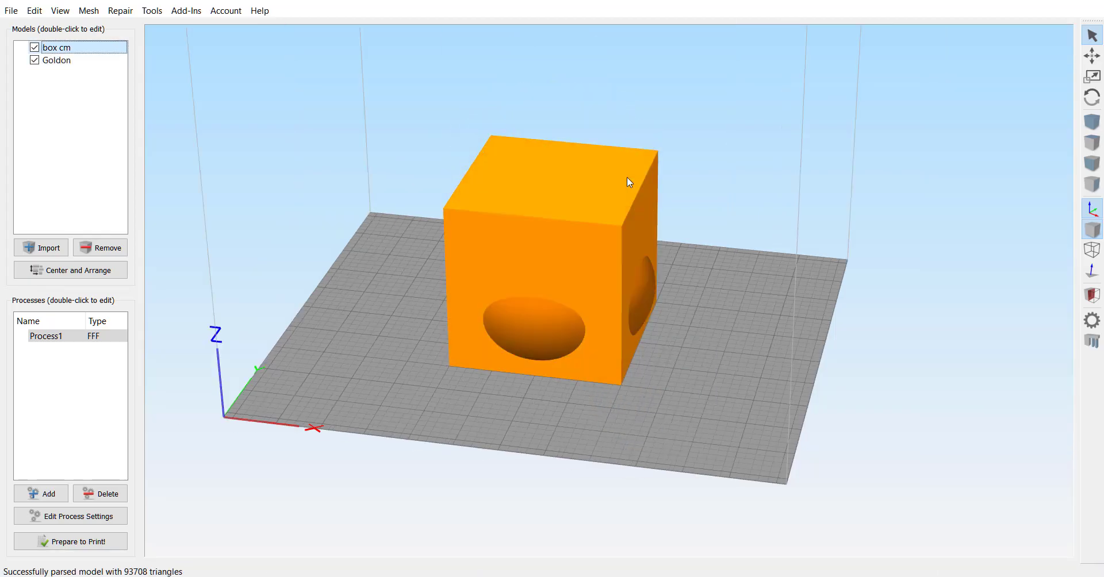
key("Delete")
- Open the Goldon vase's model settings and check its X rotation and orientation on the build plate
double_click(472, 280)
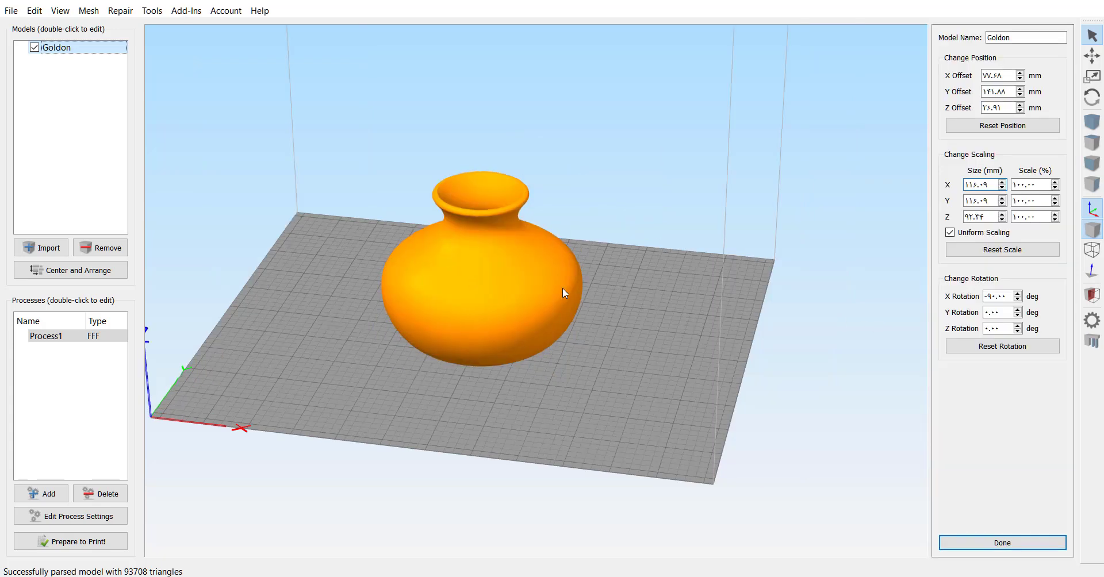
left_click_drag(1009, 296, 966, 294)
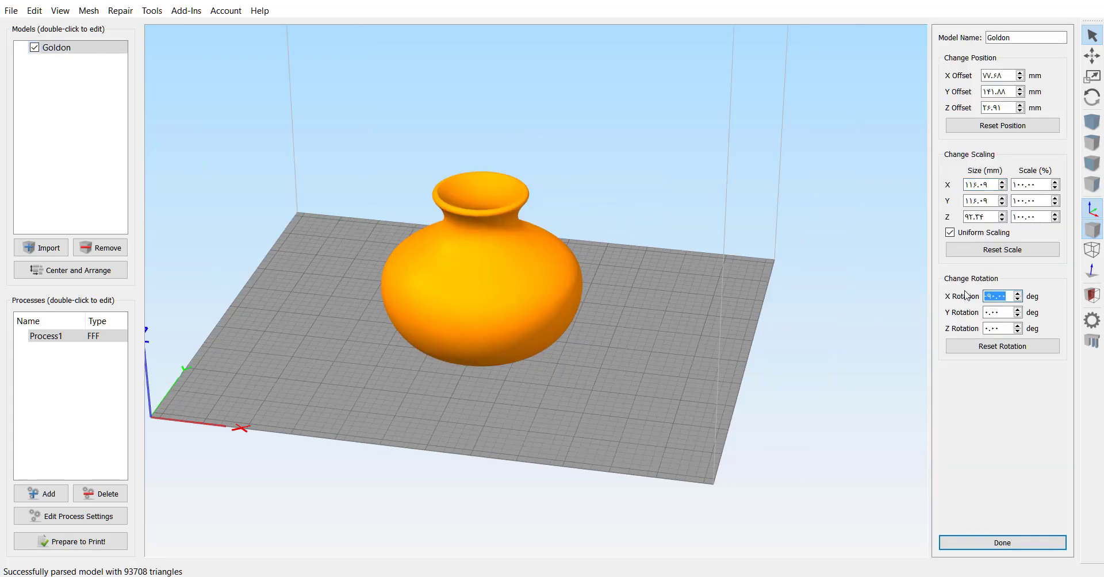
scroll(622, 428, "up", 2)
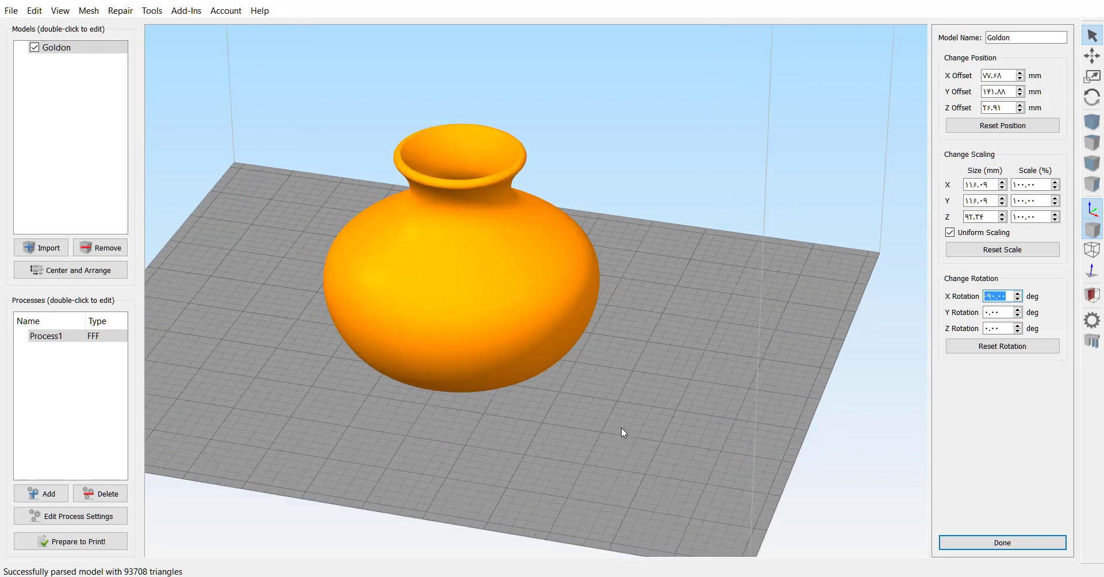
scroll(619, 428, "down", 5)
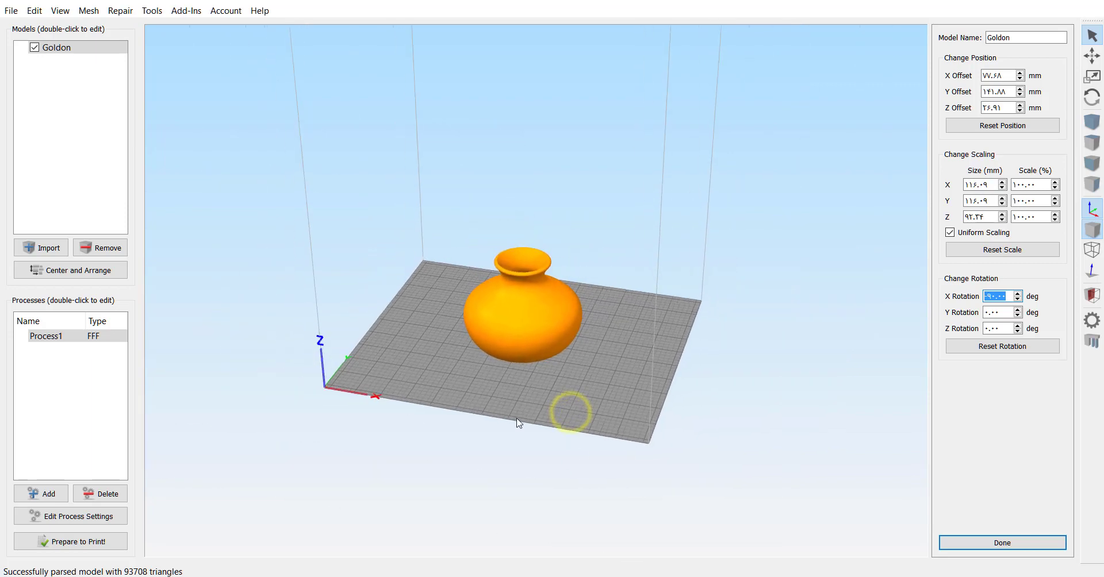
scroll(513, 418, "up", 5)
right_click_drag(475, 437, 610, 395)
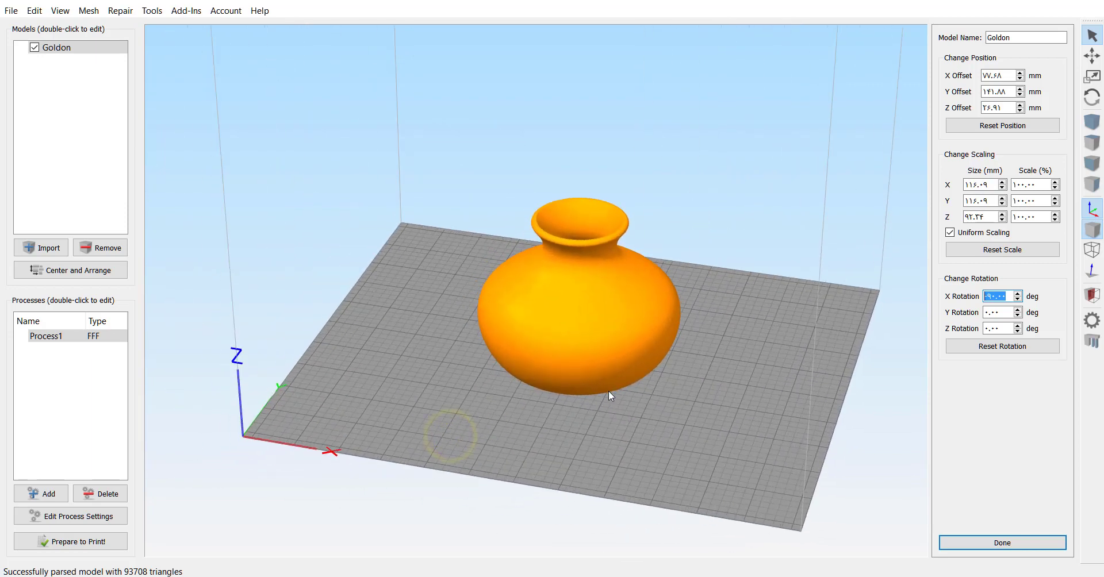